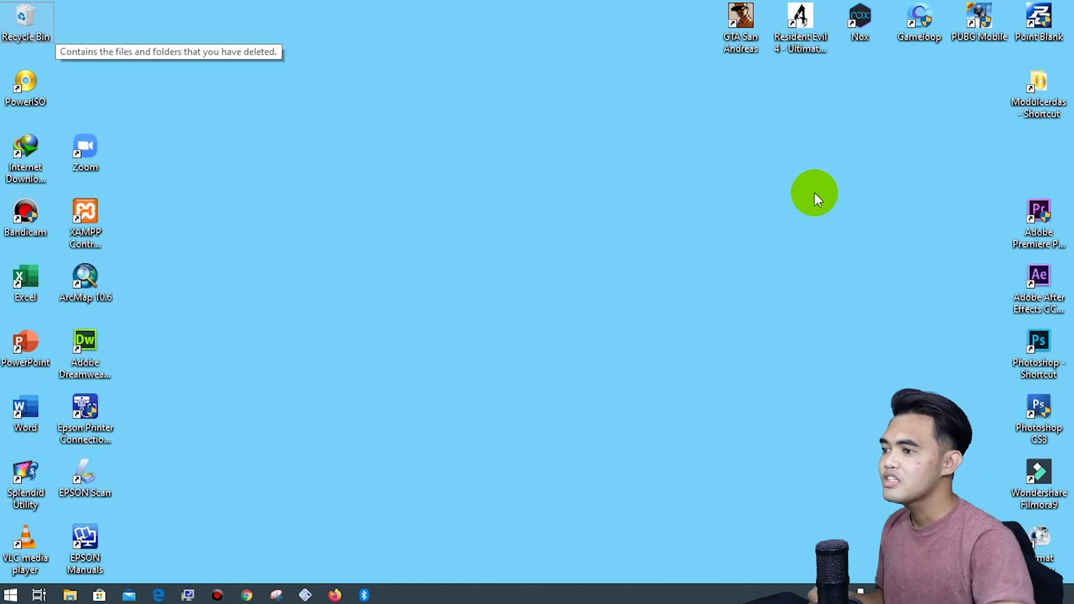
- Open the Modulcerdas folder from the desktop shortcut and extract the Power ISO archive into that same folder
double_click(1037, 90)
drag(265, 295, 267, 60)
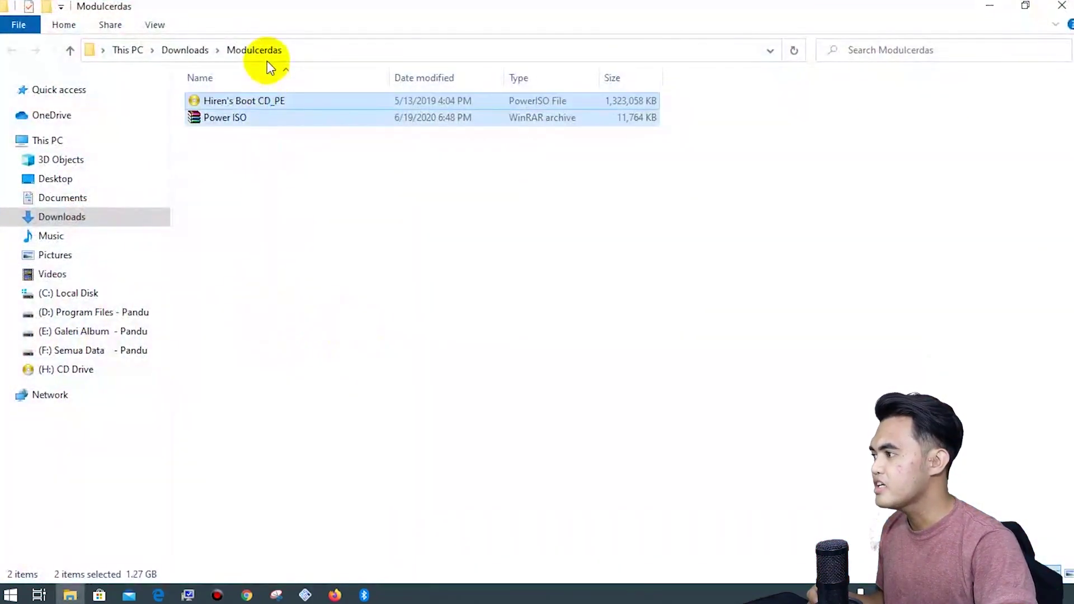
click(260, 171)
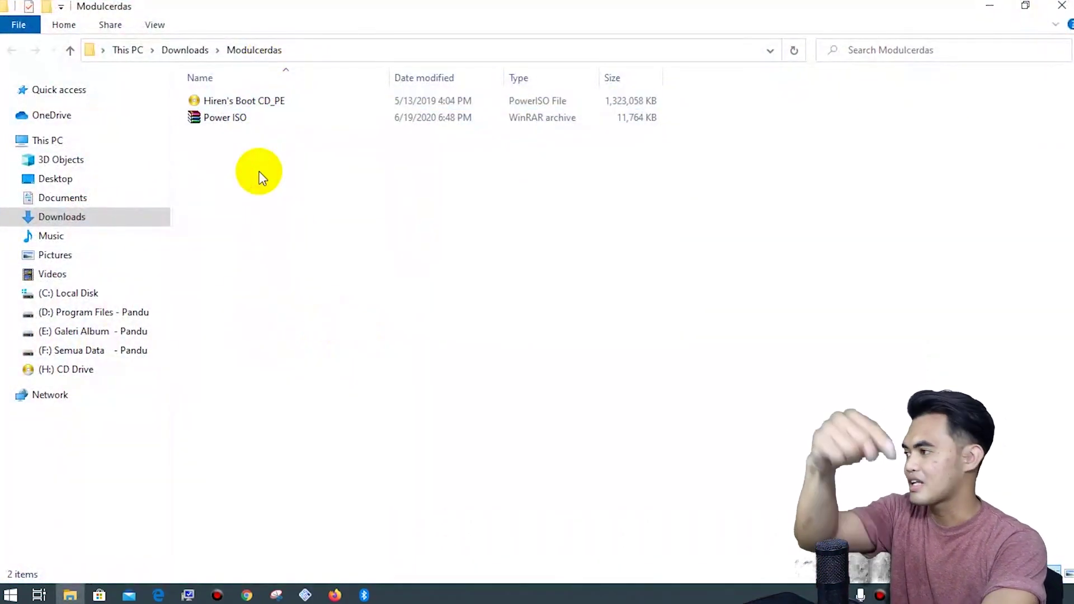
click(265, 120)
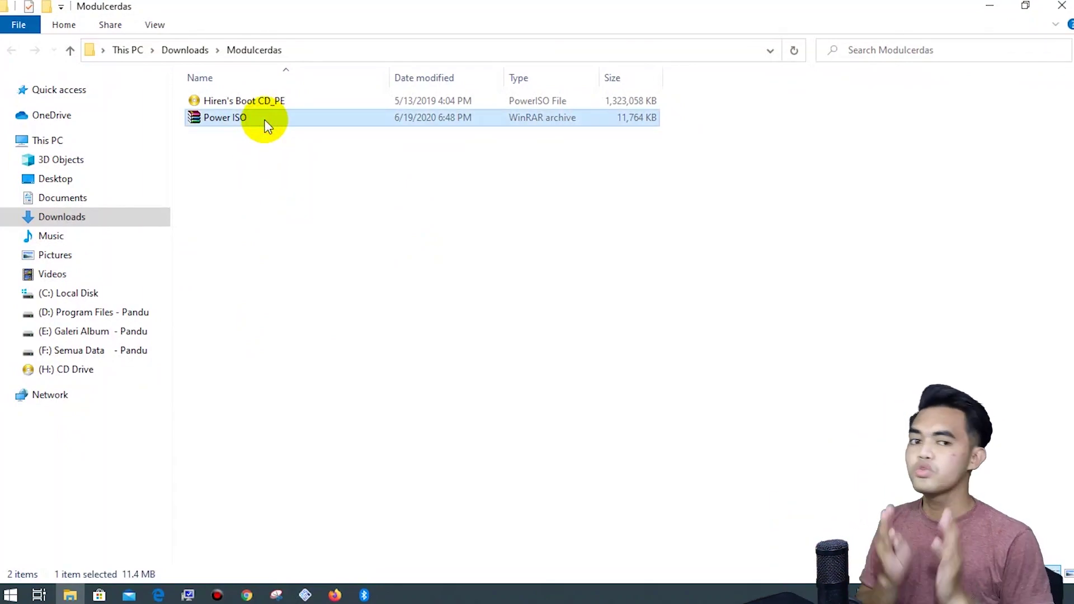
right_click(265, 120)
click(312, 169)
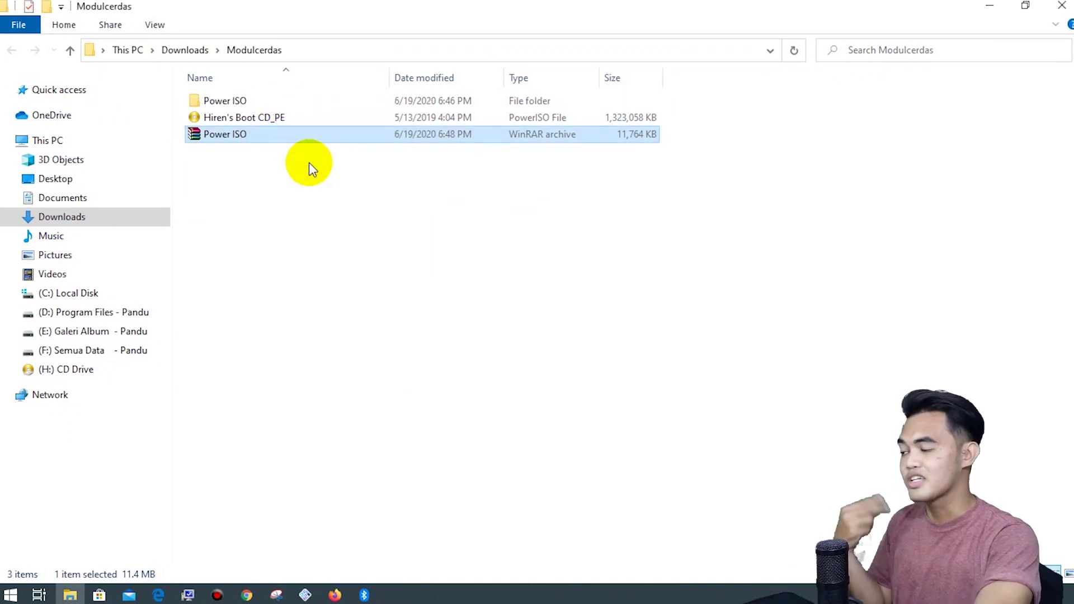
- Open the extracted Power ISO folder and select the PowerISO5-x64 installer
double_click(247, 101)
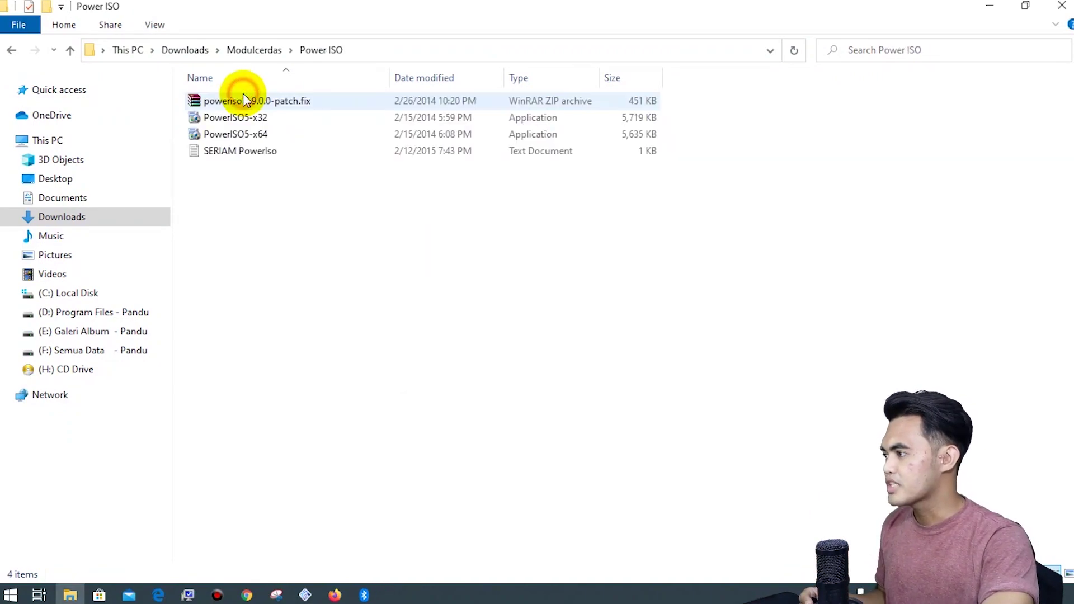
click(262, 122)
click(268, 134)
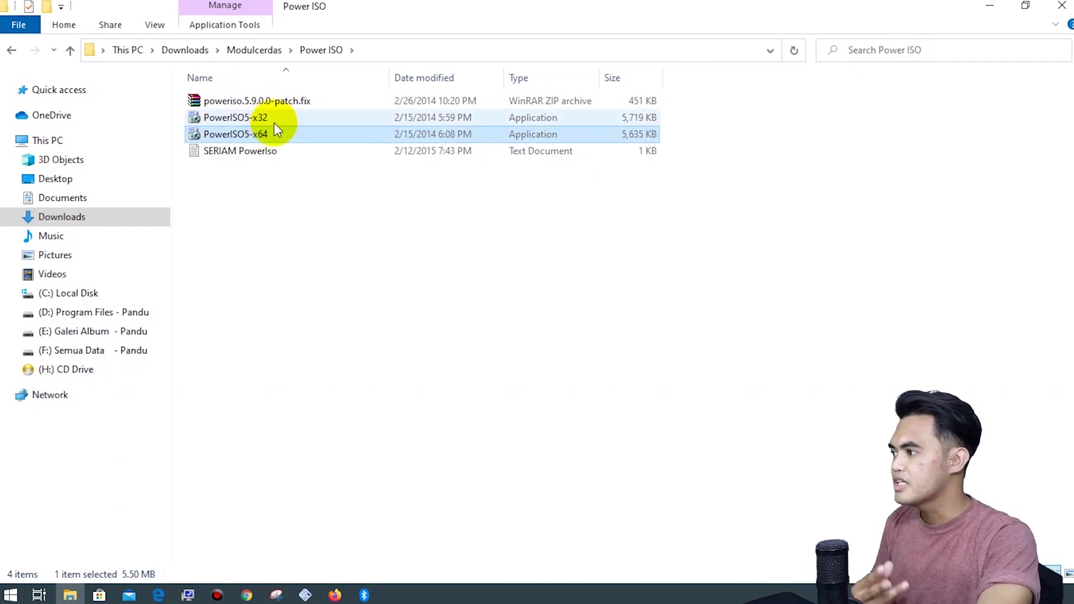
click(274, 134)
click(301, 142)
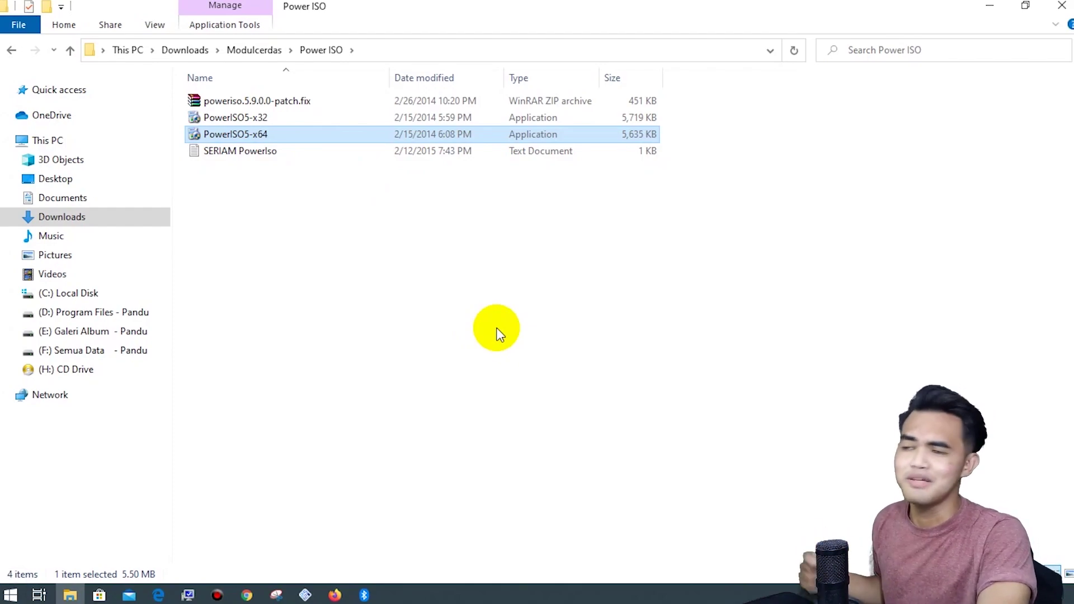
- Check the system type in the properties of This PC, then close the System window
right_click(52, 141)
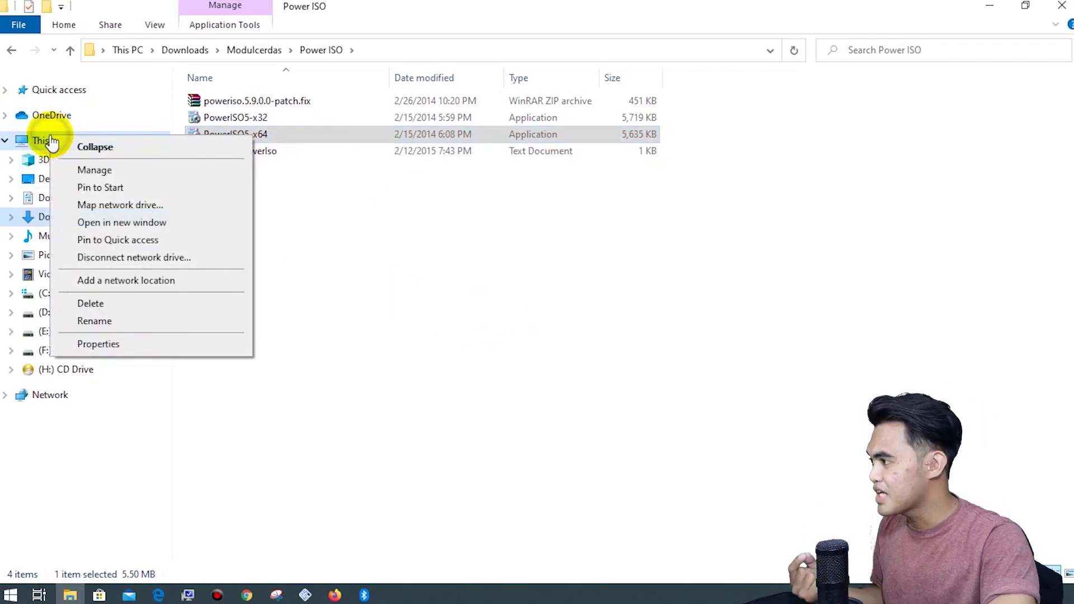
click(101, 345)
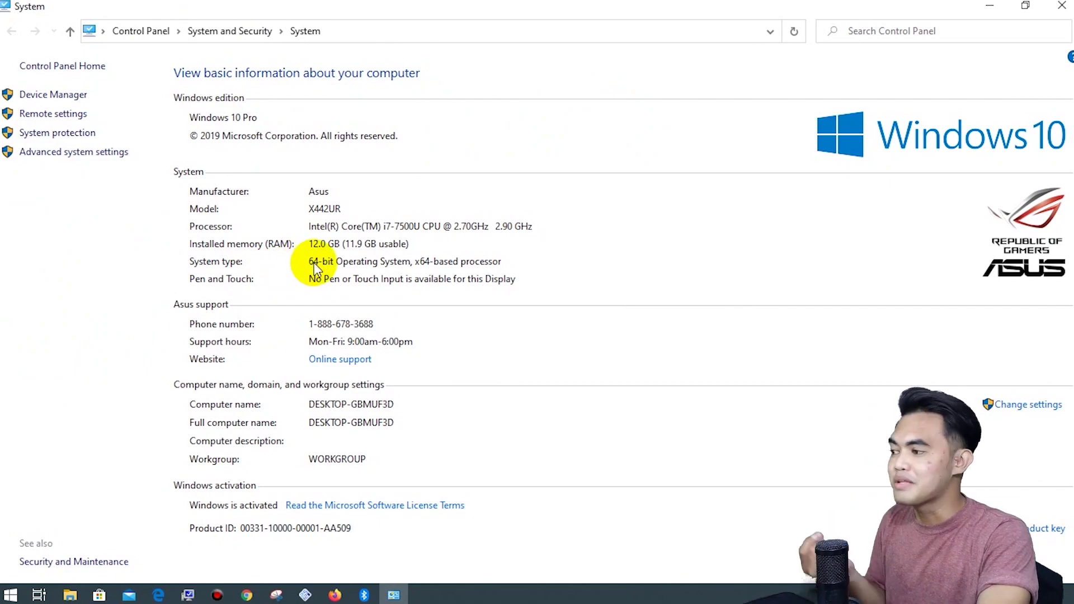
click(1062, 5)
- Launch the PowerISO5-x64 installer and accept the license agreement and the Search Protect terms
click(226, 136)
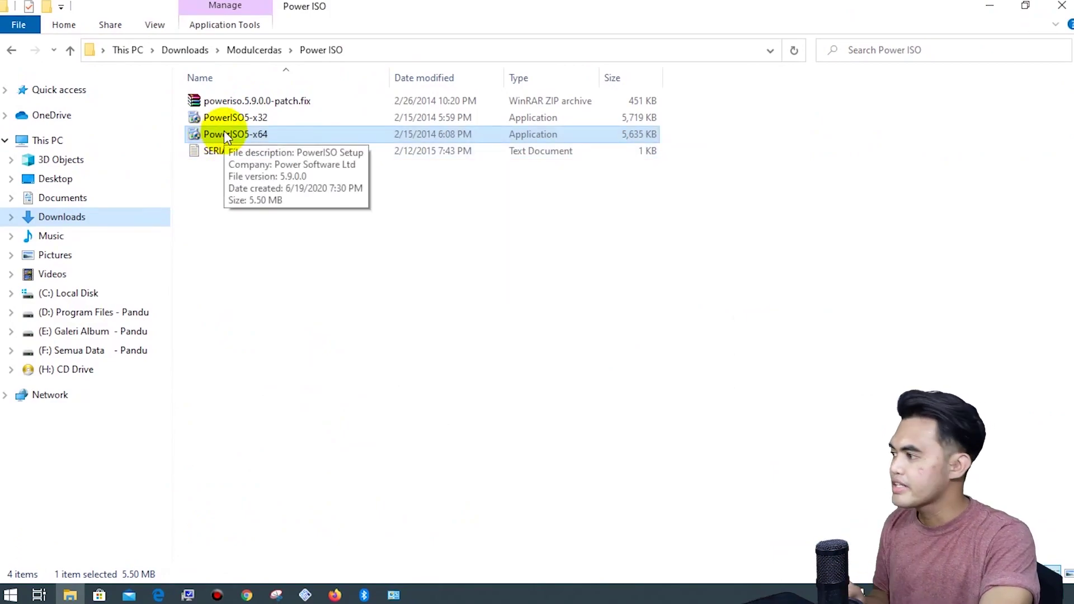
right_click(226, 135)
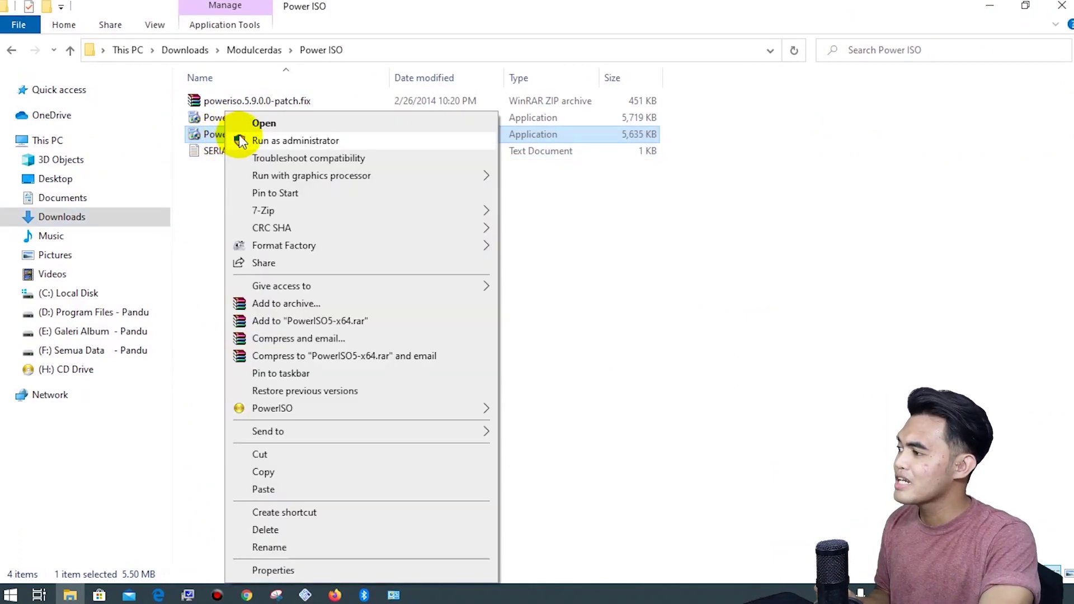
click(273, 123)
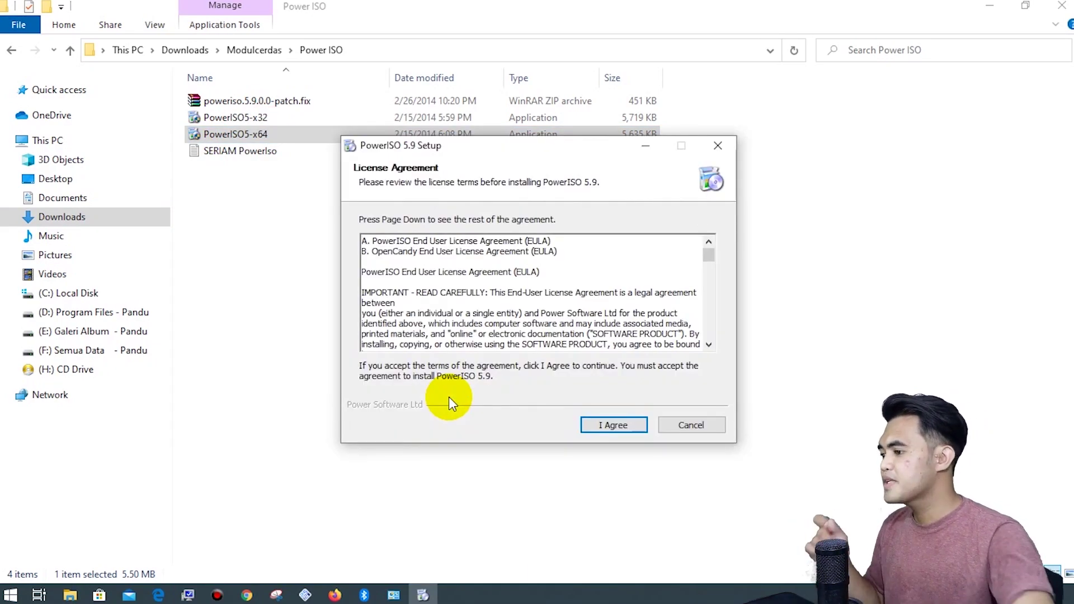
click(615, 426)
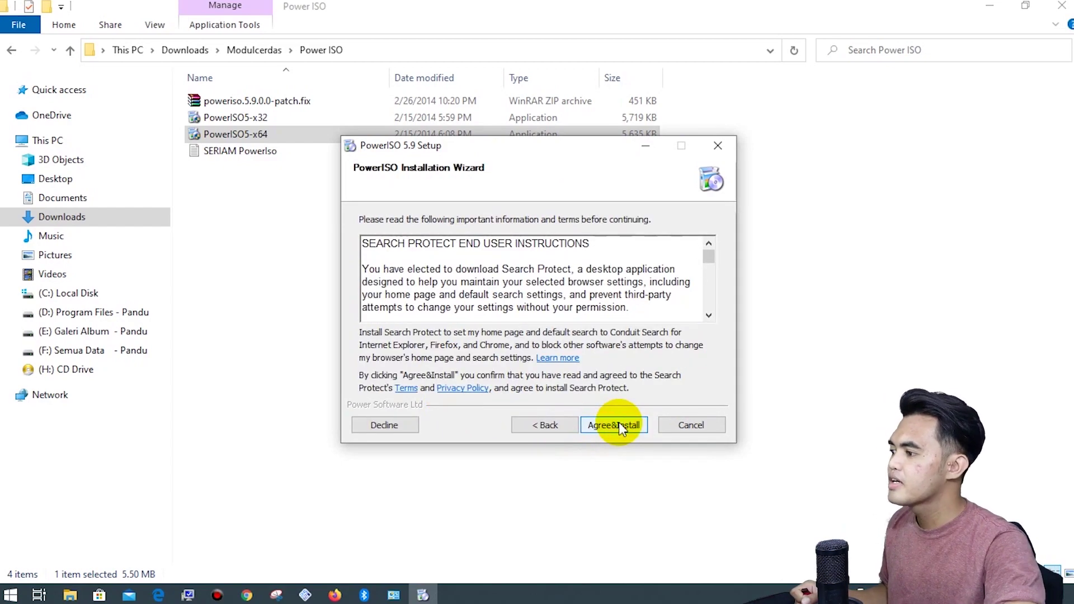
click(615, 425)
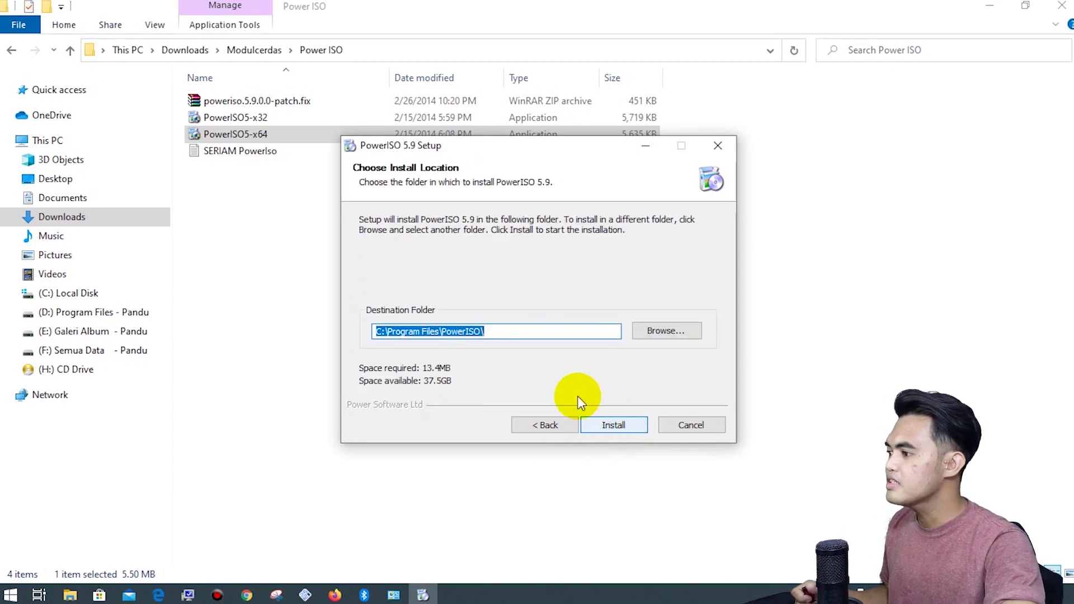
- Install PowerISO 5.9 in C:\Program Files\PowerISO\ and close the finished setup wizard
click(524, 334)
click(631, 426)
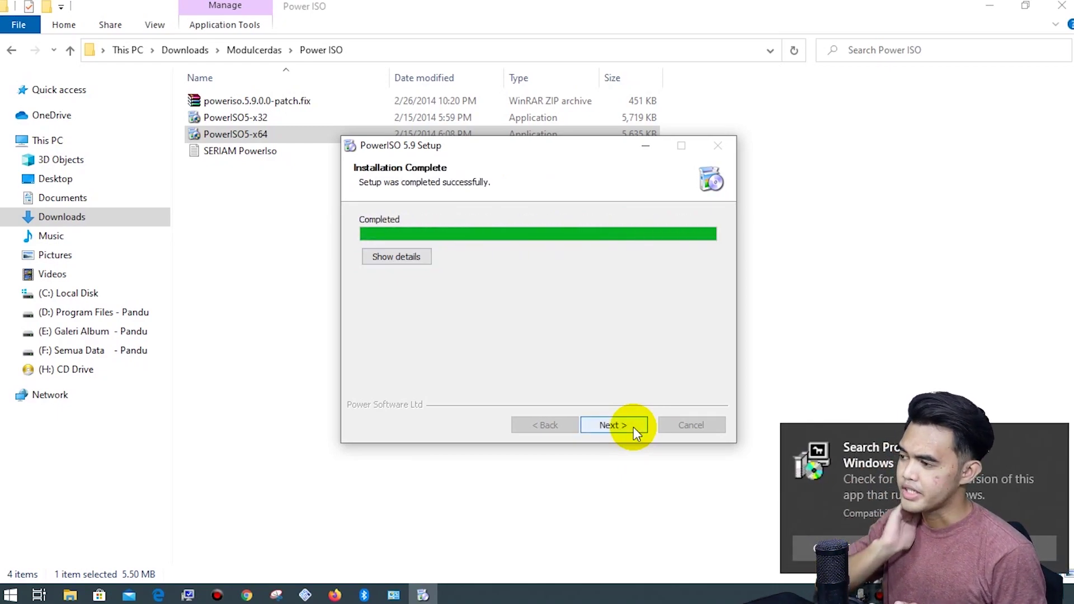
click(634, 427)
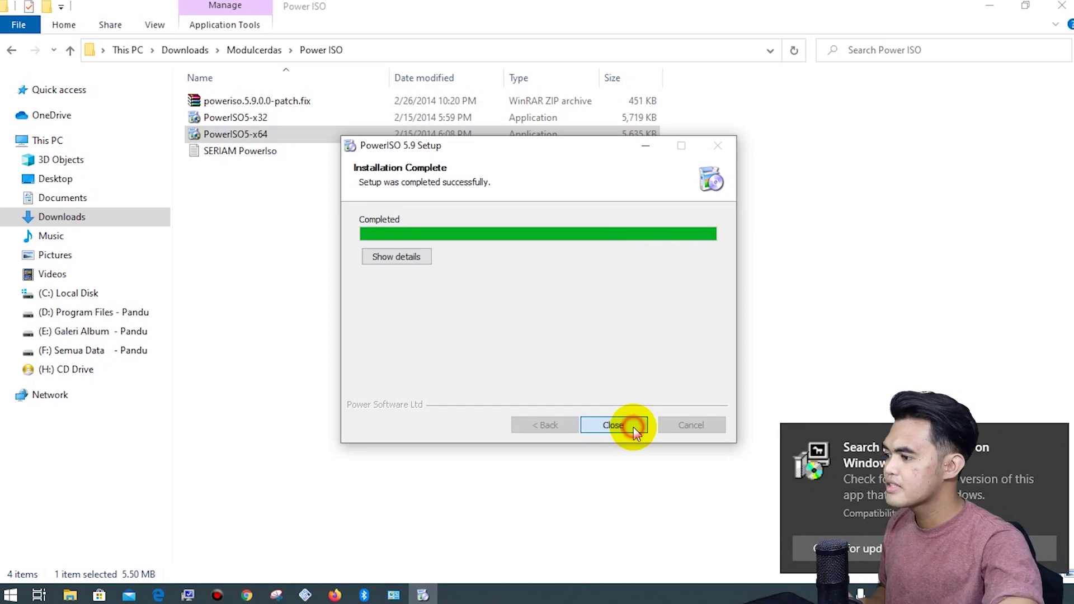
click(617, 424)
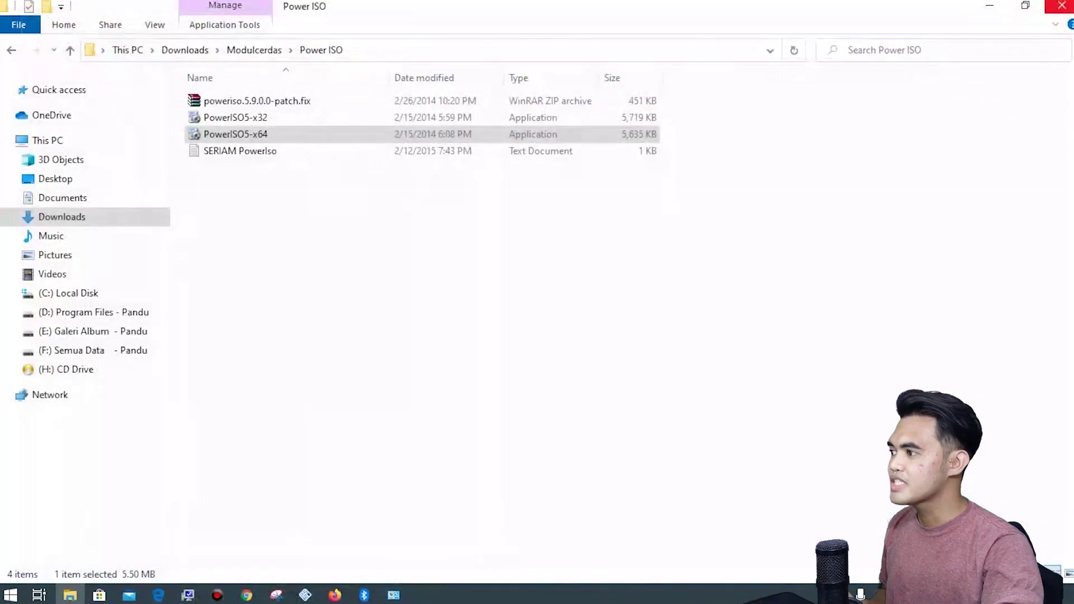
- Open the SERIAM PowerIso text document from the Power ISO folder
drag(827, 5, 772, 6)
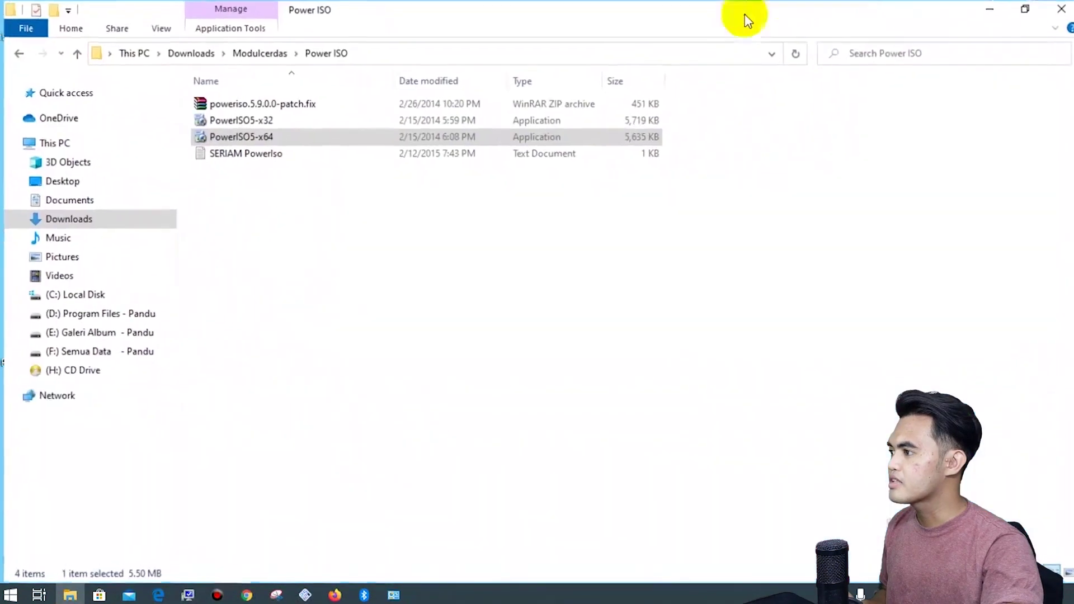
click(263, 157)
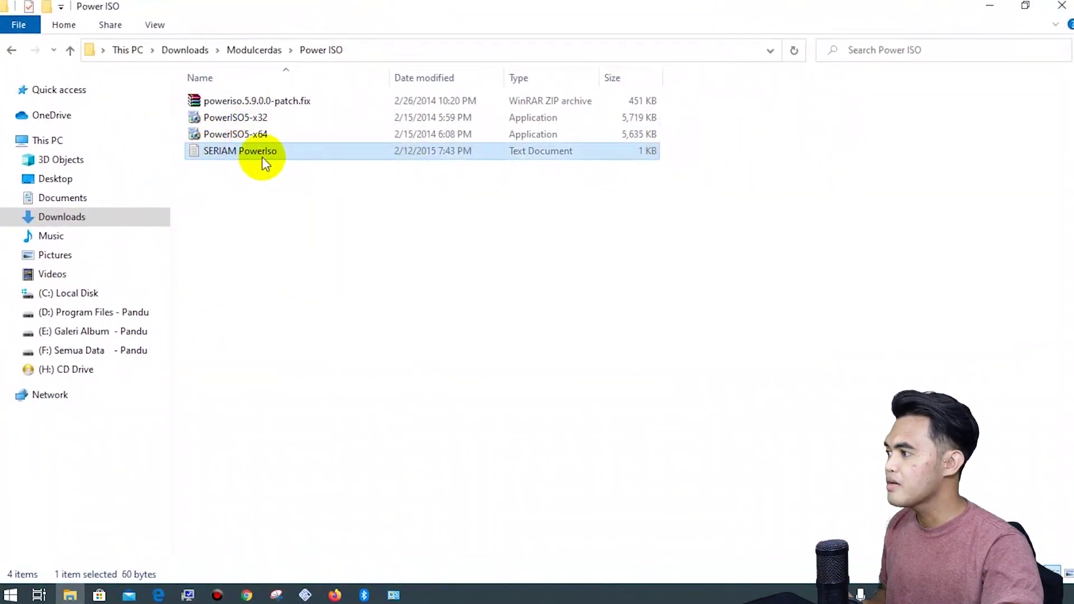
double_click(262, 151)
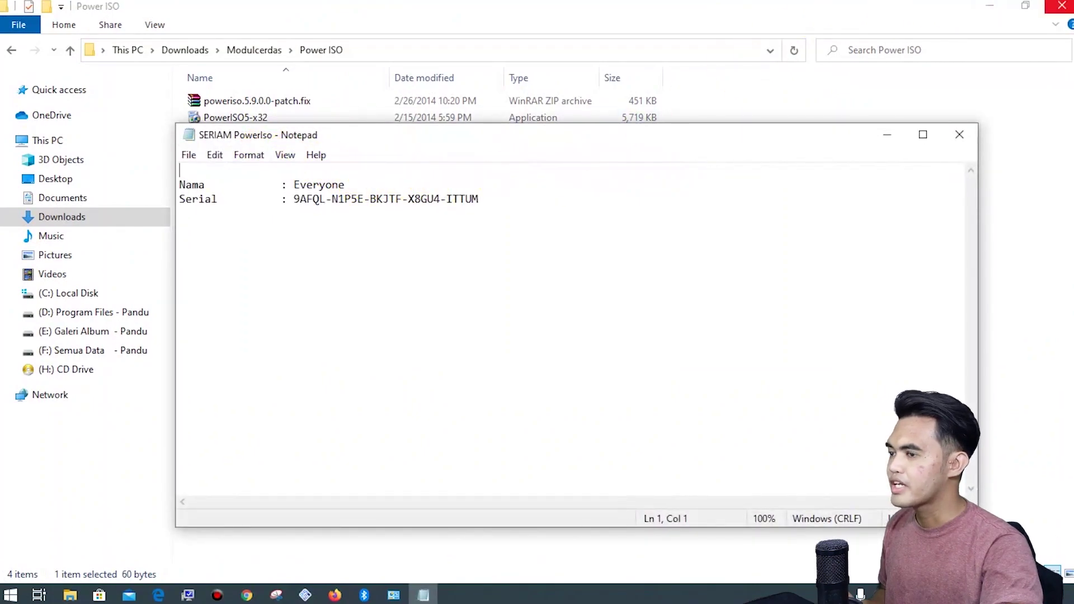
- Minimize the folder window, move the Notepad window aside, and launch PowerISO from the desktop
click(991, 7)
click(18, 85)
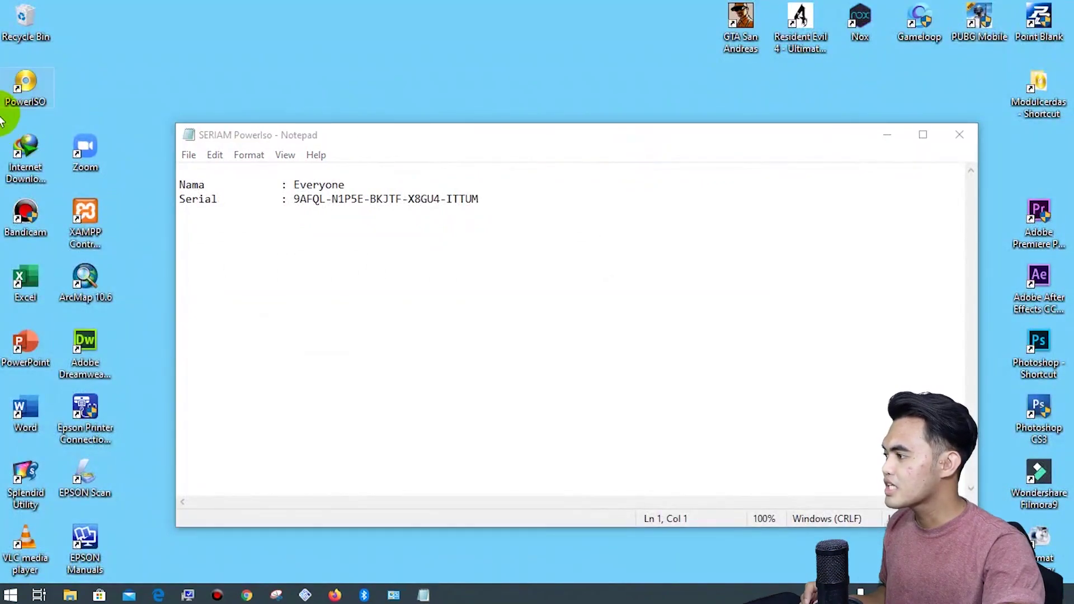
drag(248, 135, 494, 133)
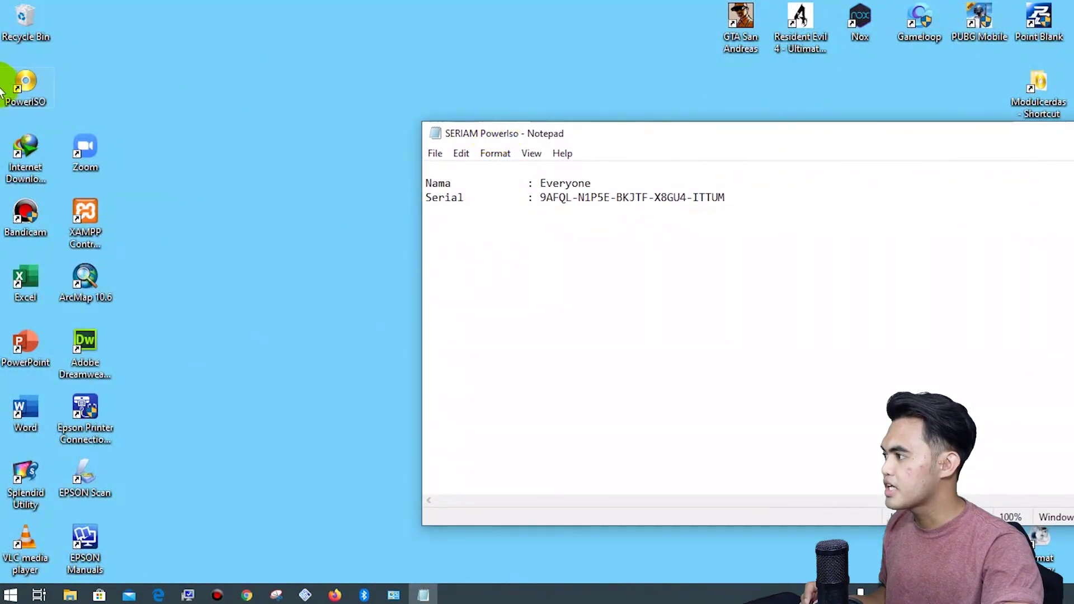
double_click(18, 95)
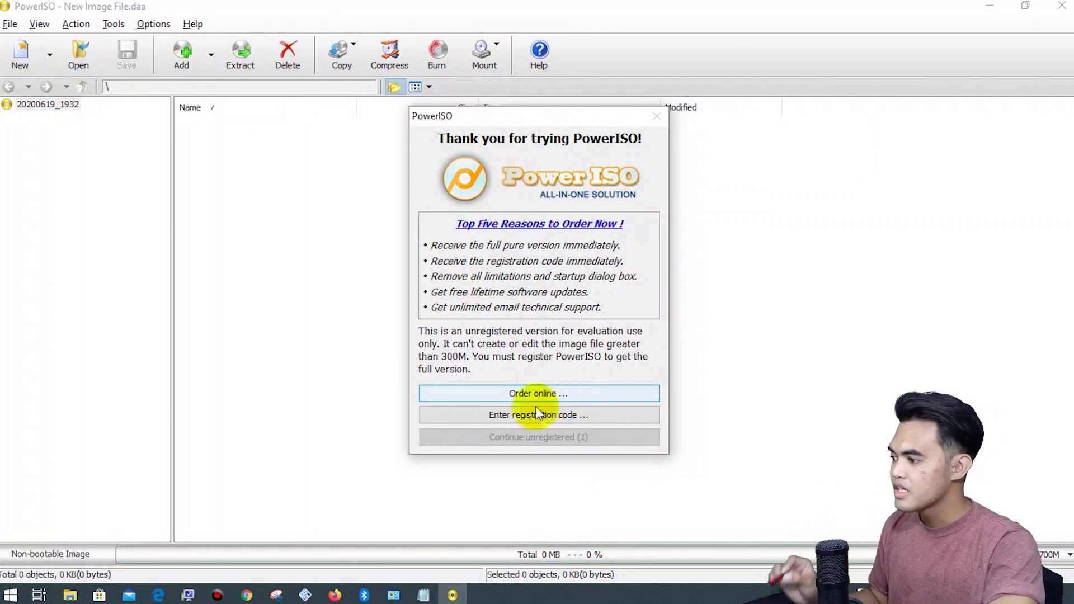
- Bring the SERIAM PowerIso note beside the PowerISO startup dialog and copy the name Everyone from it
click(424, 596)
drag(600, 132, 880, 128)
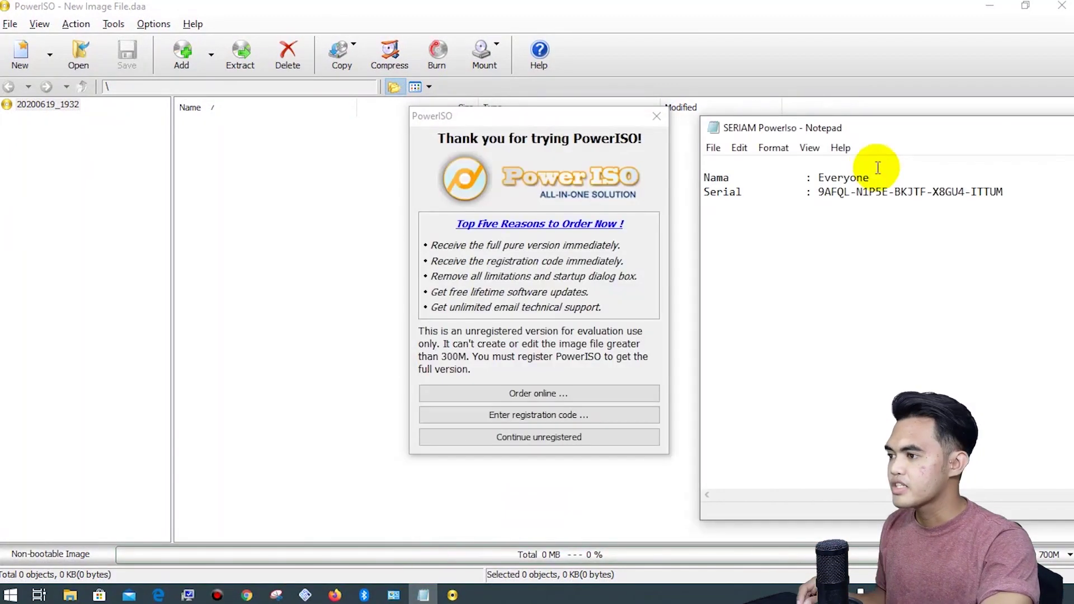
drag(872, 177, 817, 177)
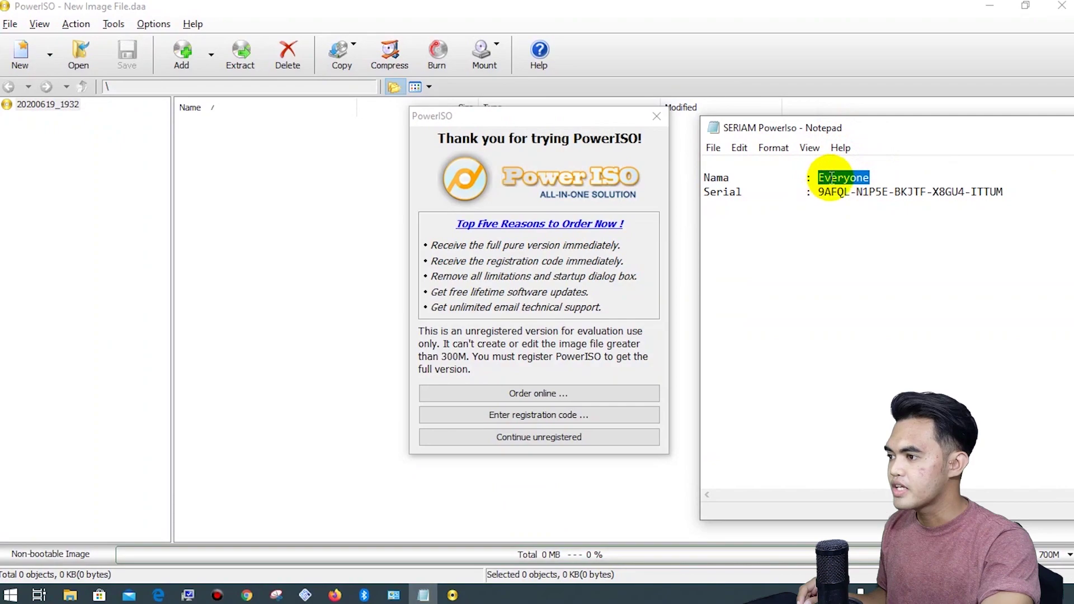
right_click(834, 180)
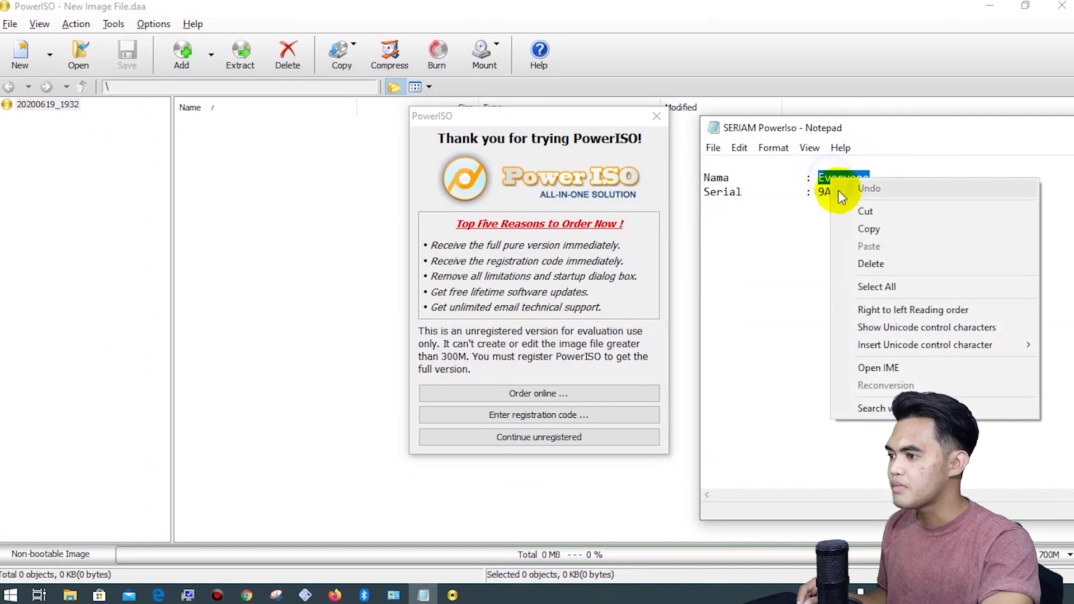
click(870, 229)
- Open PowerISO's registration code form and paste Everyone as the user name
click(610, 243)
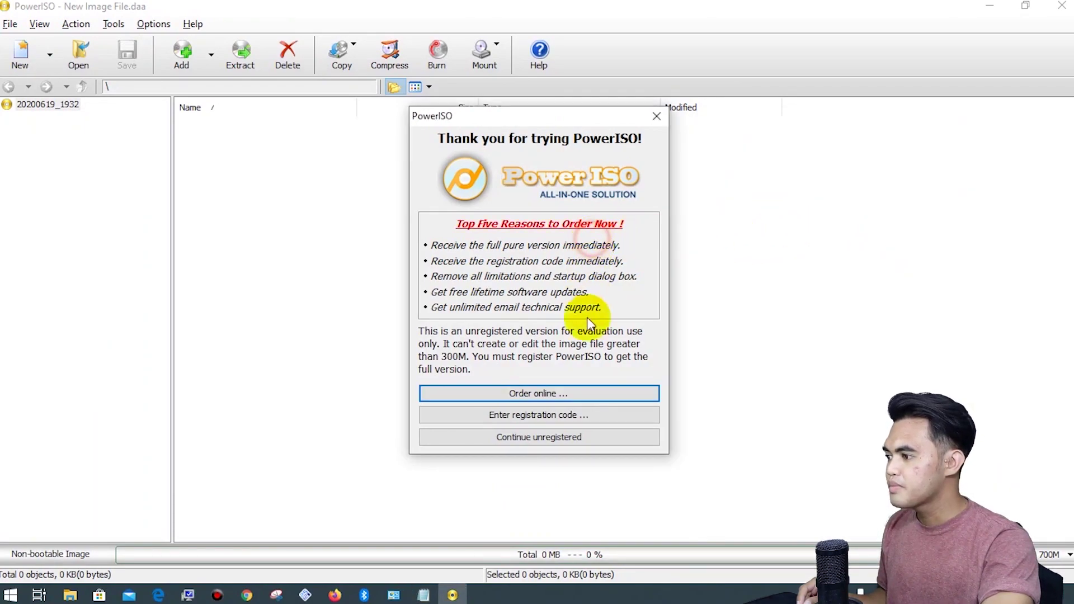
click(529, 415)
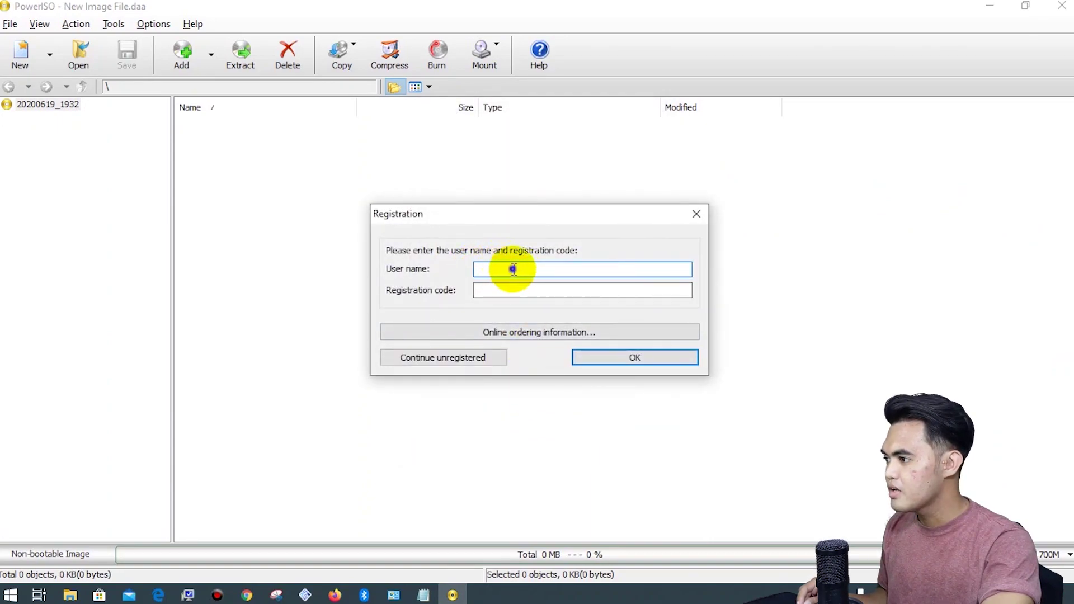
right_click(511, 270)
click(546, 337)
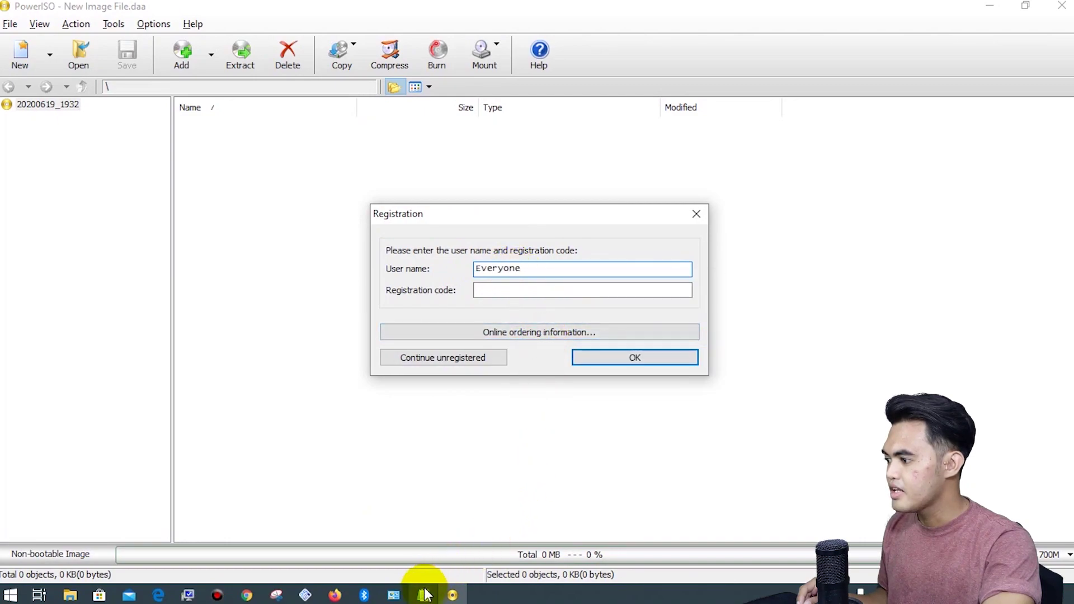
- Return to the SERIAM PowerIso note in Notepad and copy the complete serial
click(424, 595)
drag(844, 130, 774, 111)
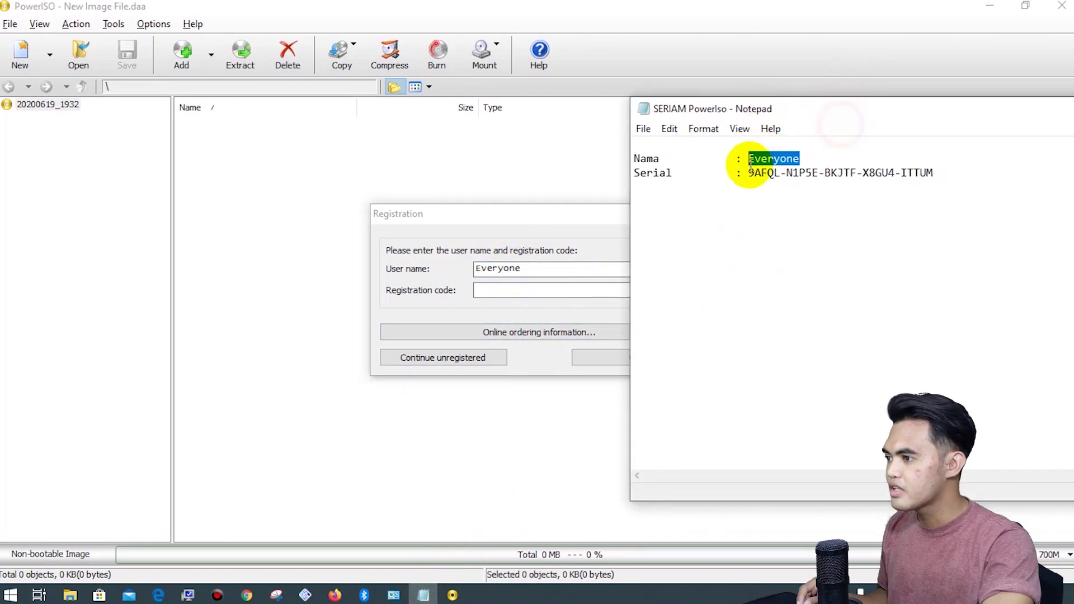
drag(748, 174, 804, 165)
click(932, 195)
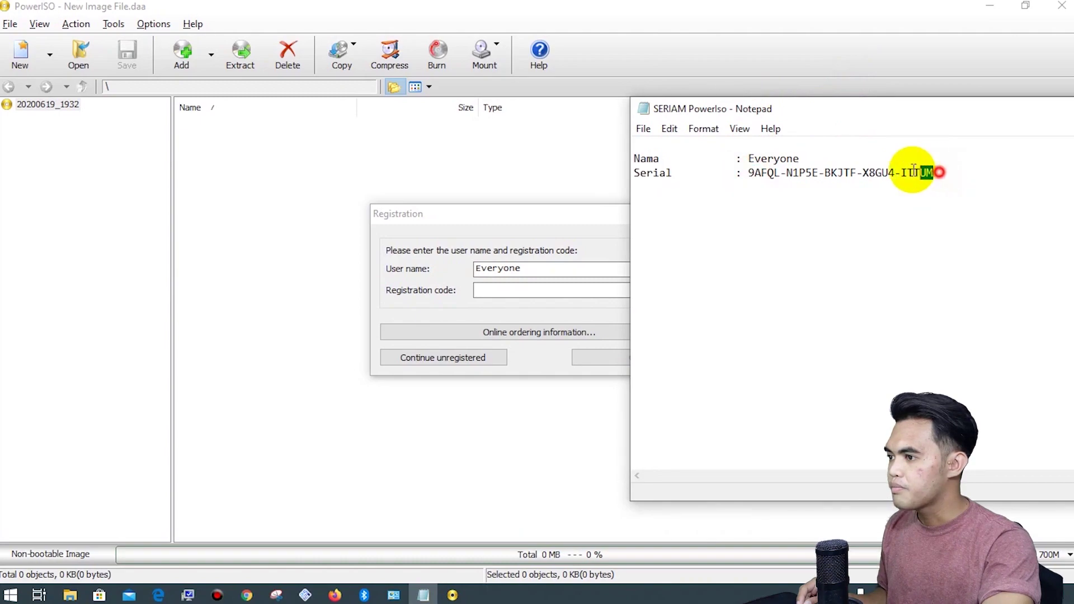
drag(934, 173, 750, 175)
right_click(750, 174)
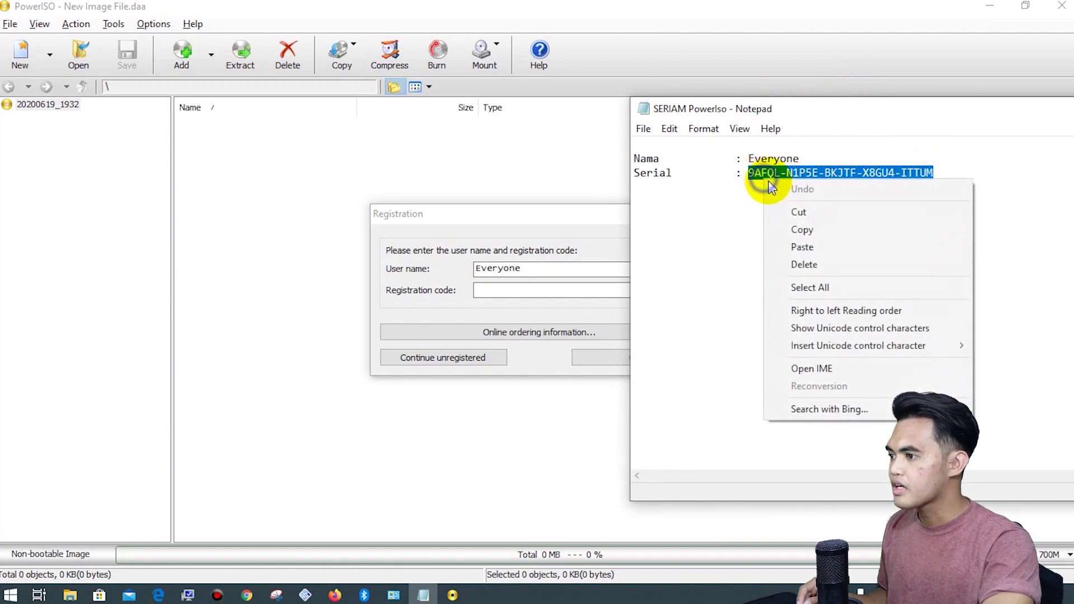
click(797, 231)
- Paste the copied serial into the Registration code field of the PowerISO Registration dialog and submit the registration
click(564, 231)
click(542, 288)
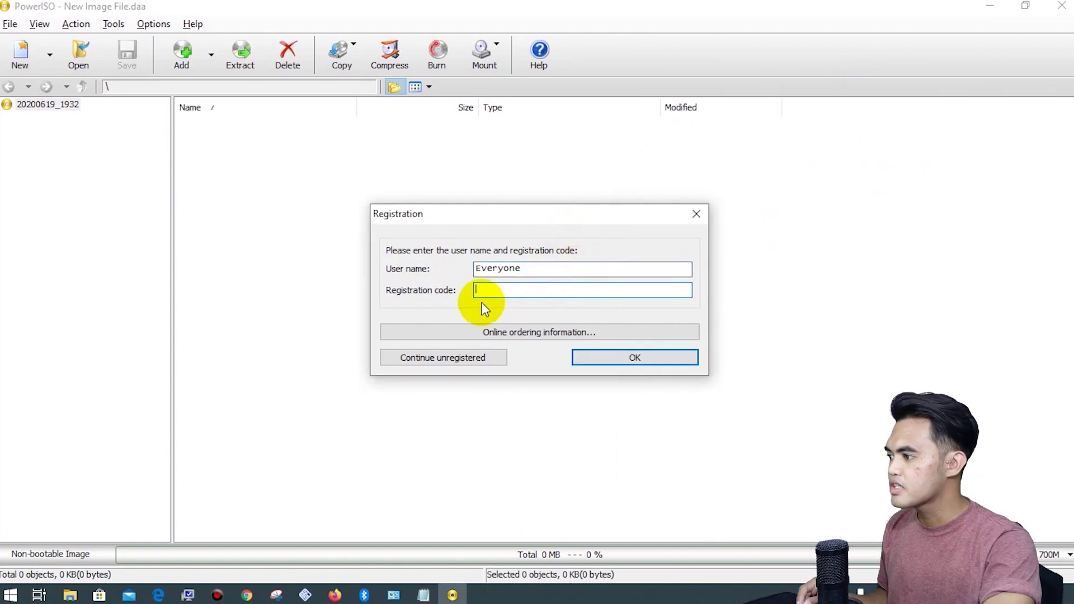
right_click(518, 290)
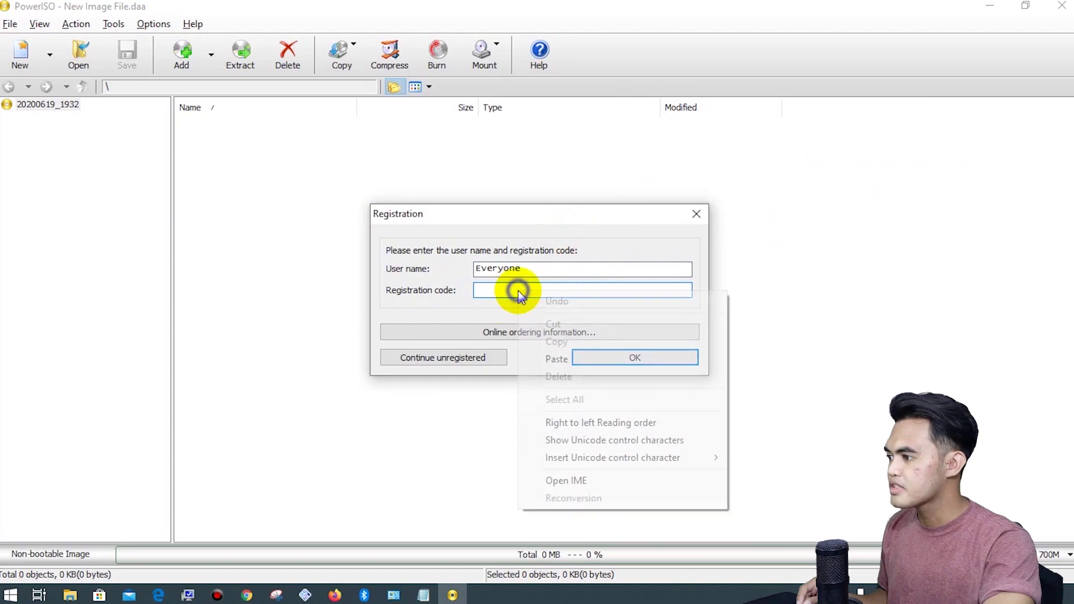
click(552, 357)
click(629, 357)
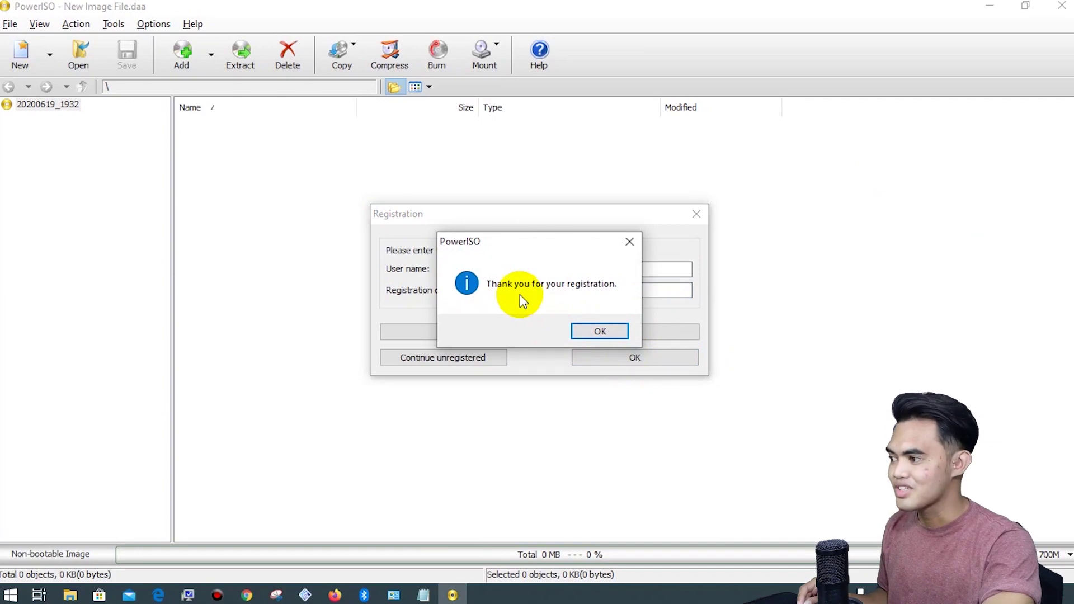
- Dismiss the registration message and answer the Online upgrade prompt with OK
click(594, 329)
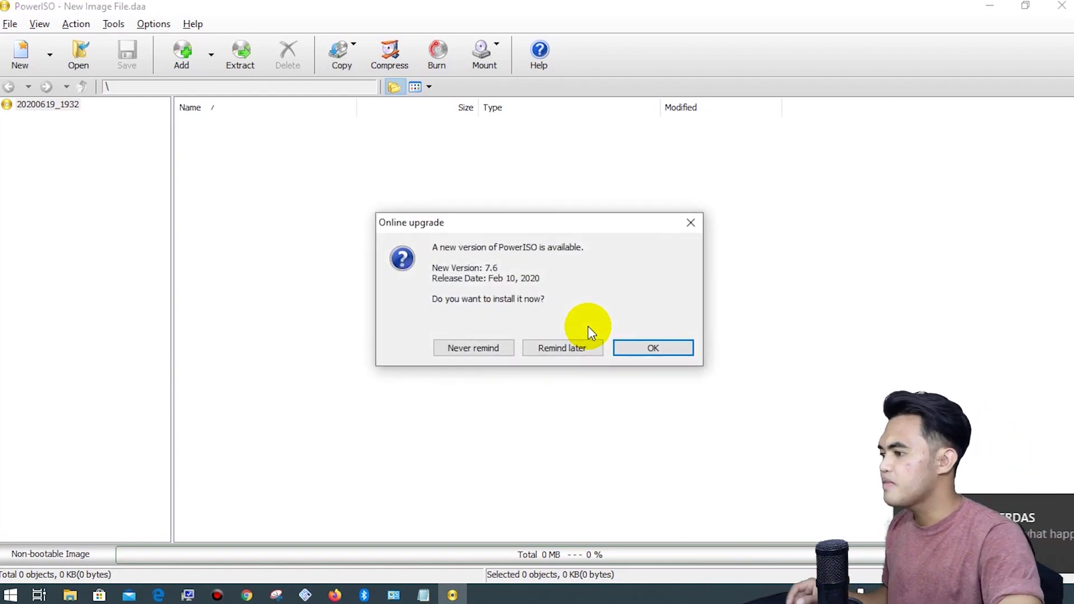
click(655, 351)
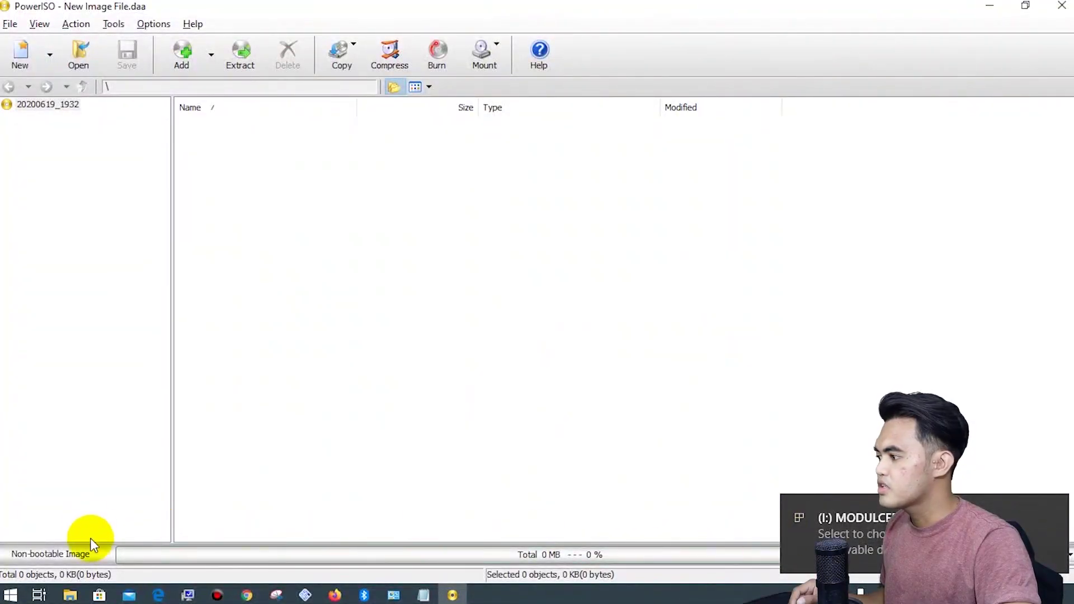
- Check the MODULCERDAS (I:) flash drive in File Explorer and return to PowerISO
click(70, 596)
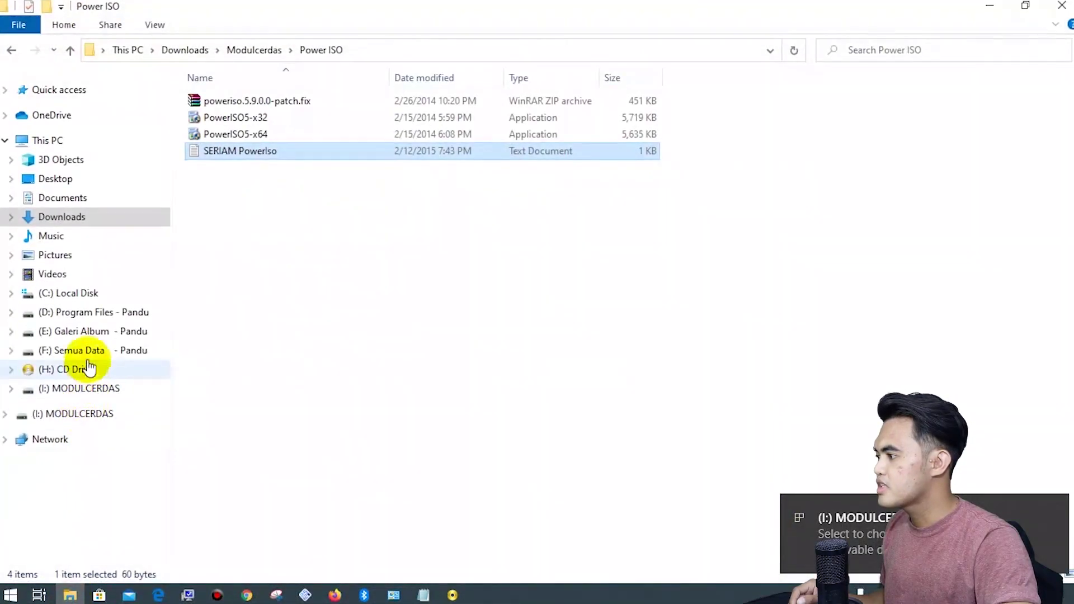
click(85, 389)
click(990, 7)
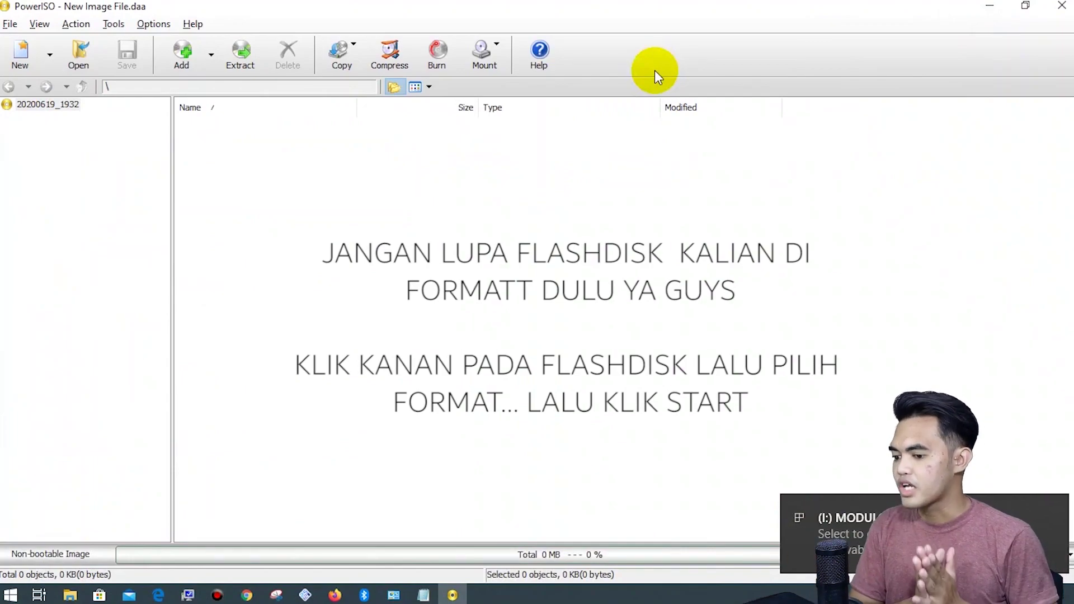
- Start the Create Bootable USB Drive tool and choose SanDisk Cruzer Blade (I: 7 GB) as the destination USB drive
click(115, 25)
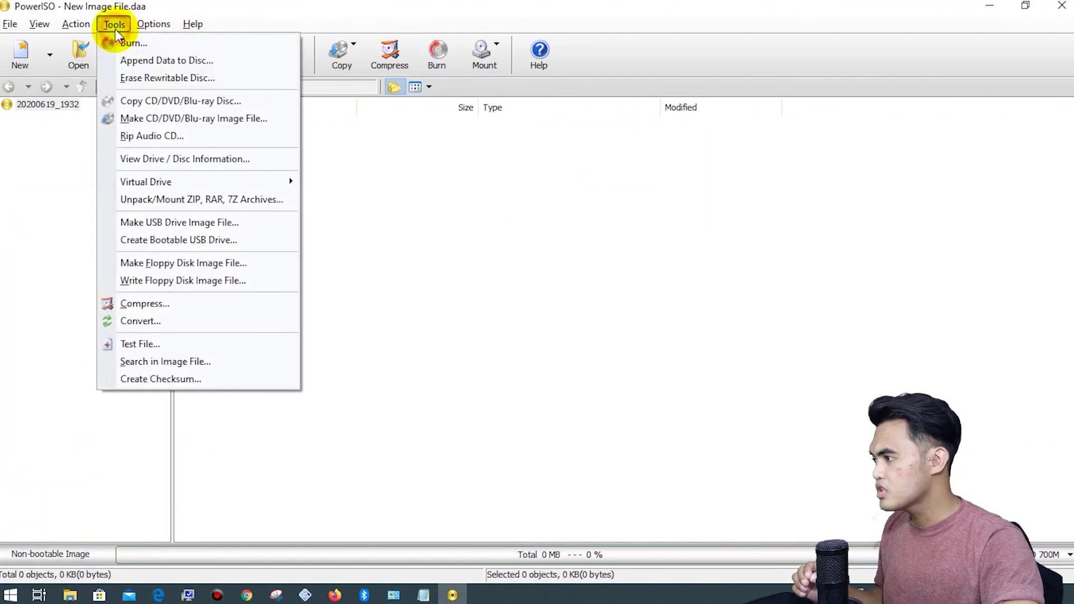
click(199, 246)
click(587, 334)
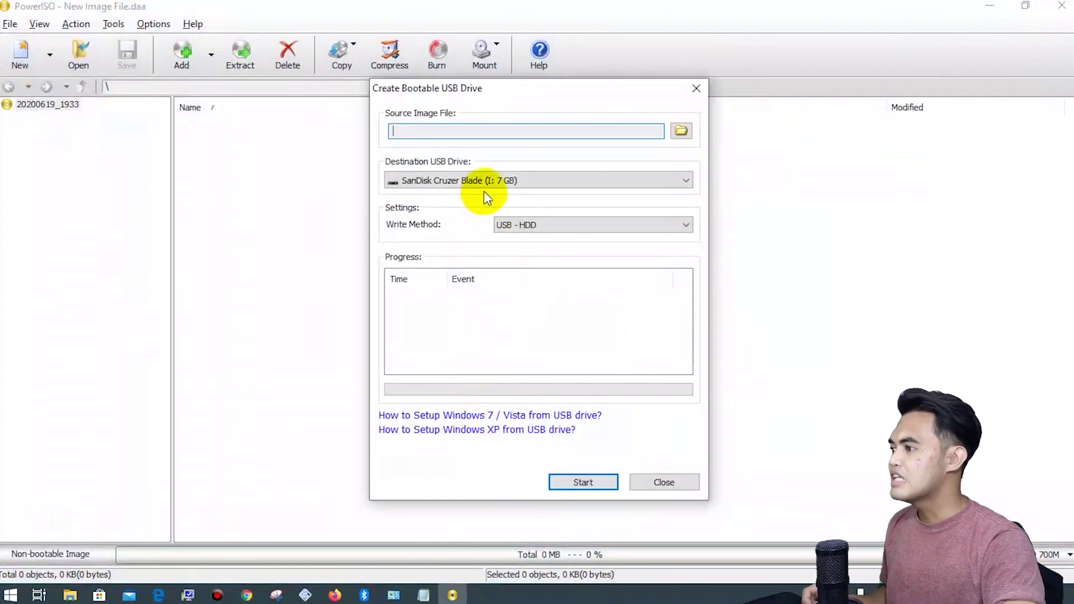
click(487, 185)
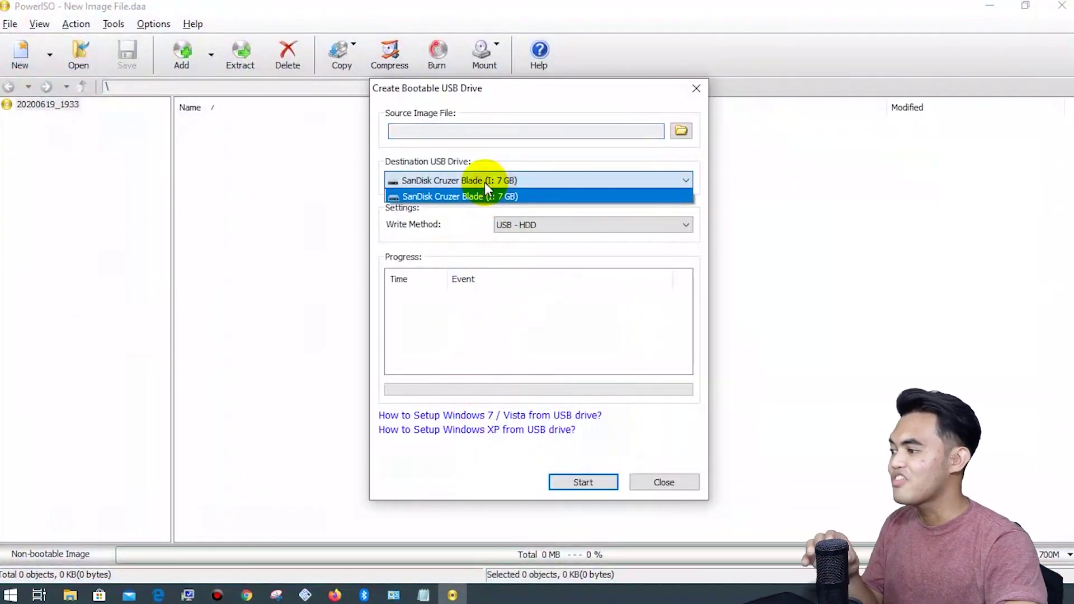
click(485, 182)
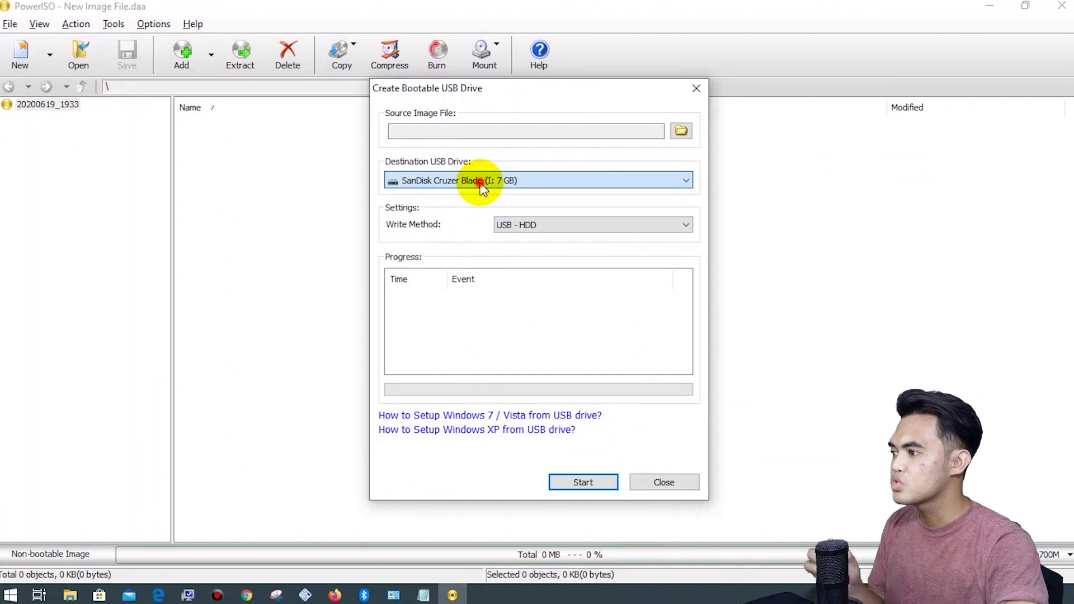
- Load Hiren's Boot CD_PE from the Modulcerdas folder in Downloads as the source image file
click(587, 129)
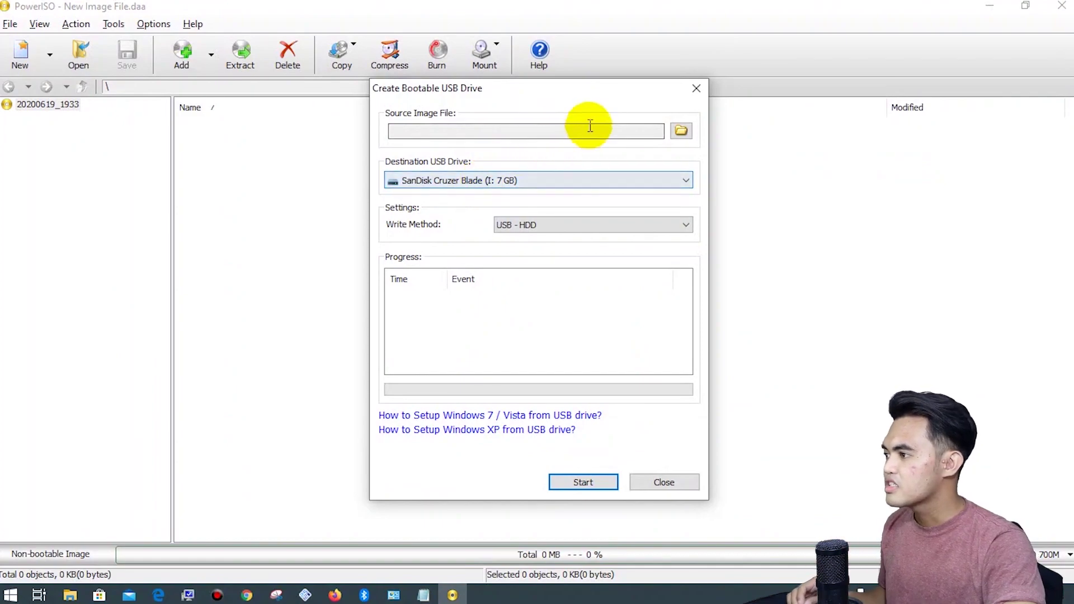
click(683, 132)
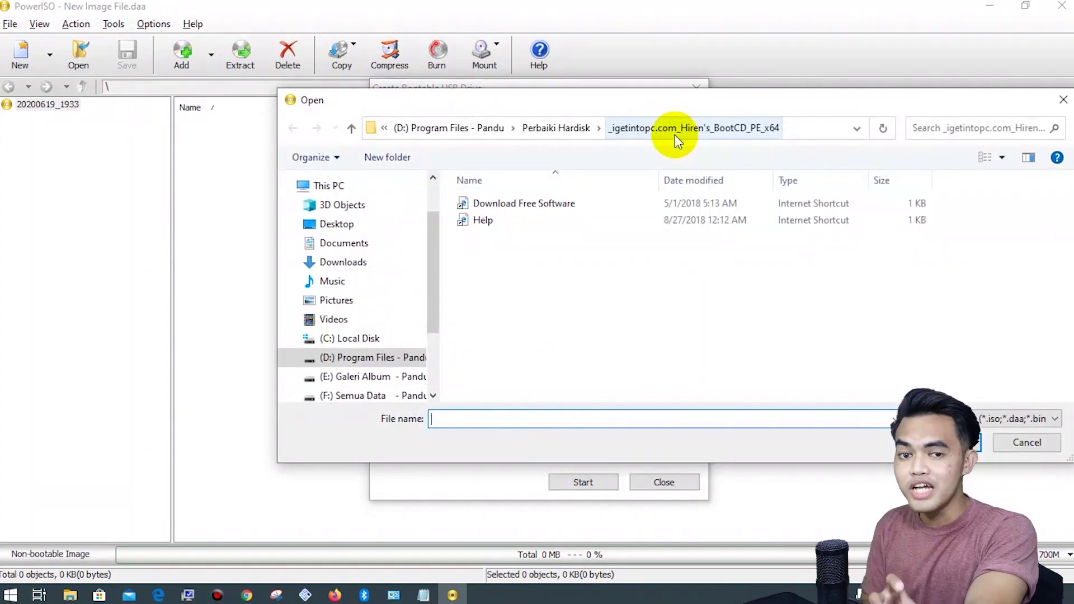
click(331, 261)
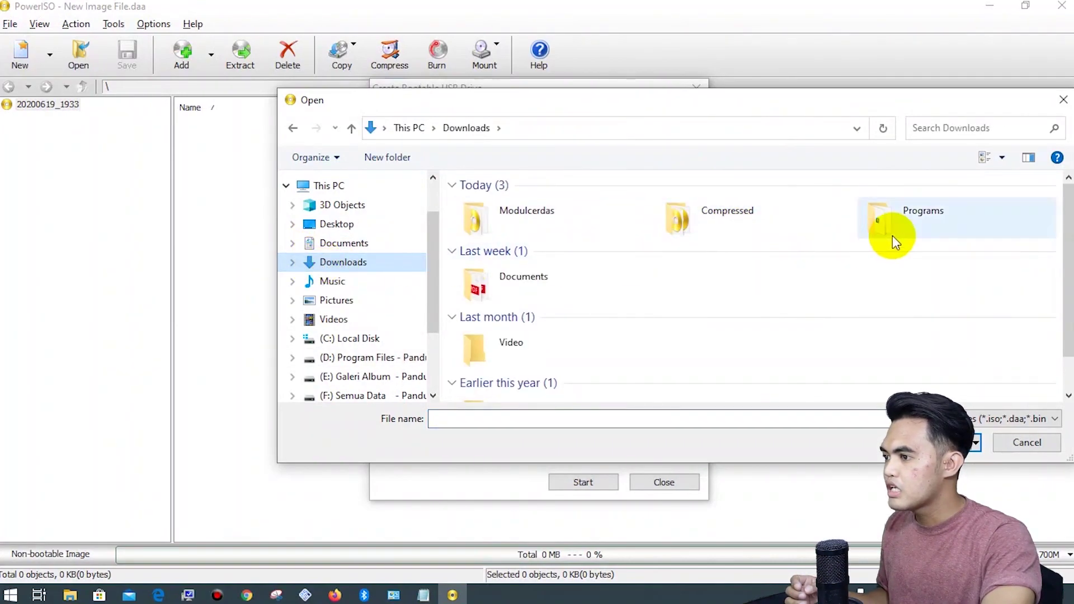
double_click(530, 218)
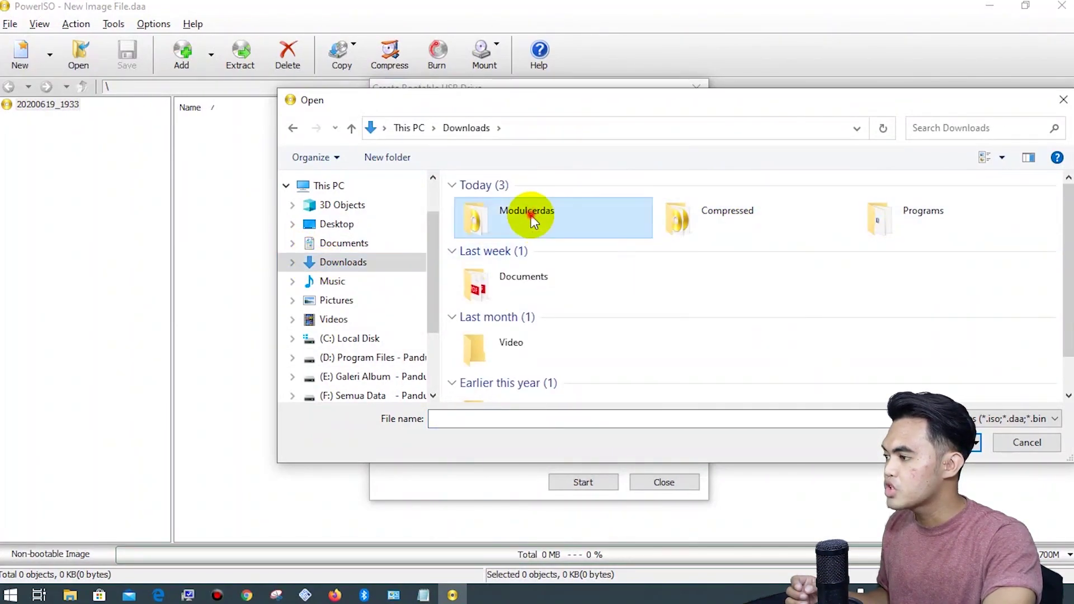
click(536, 224)
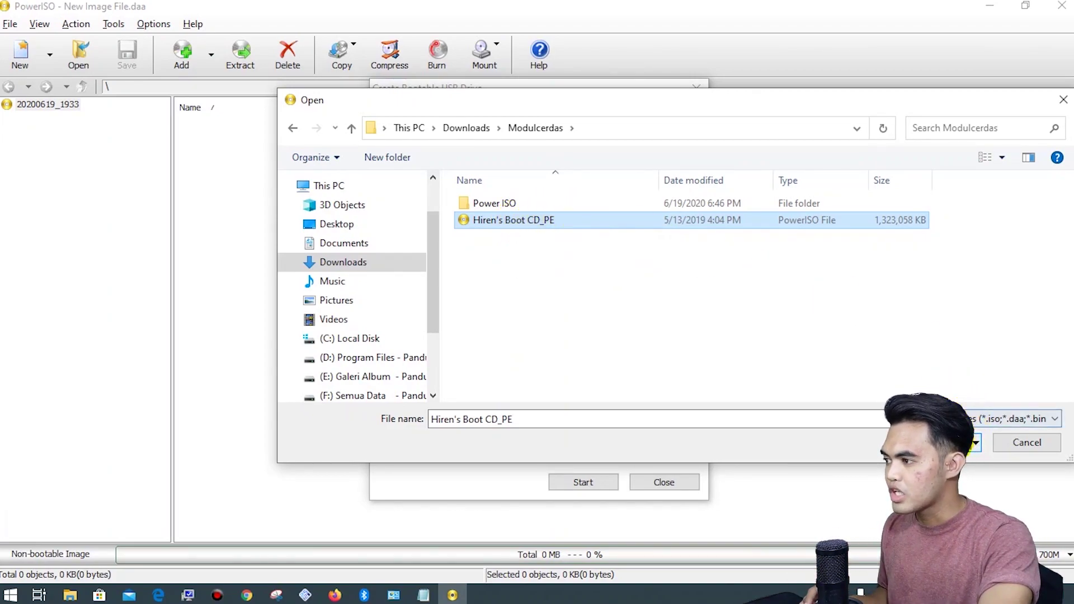
click(958, 441)
- Write the Hiren's Boot CD_PE image to the SanDisk flash drive and acknowledge the completion message
click(592, 494)
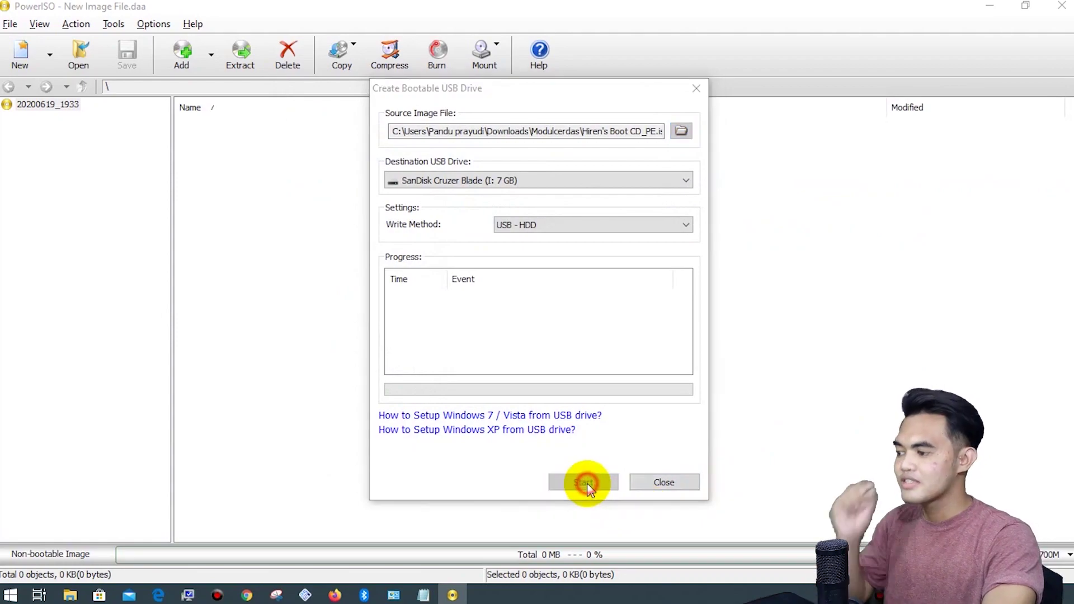
click(595, 361)
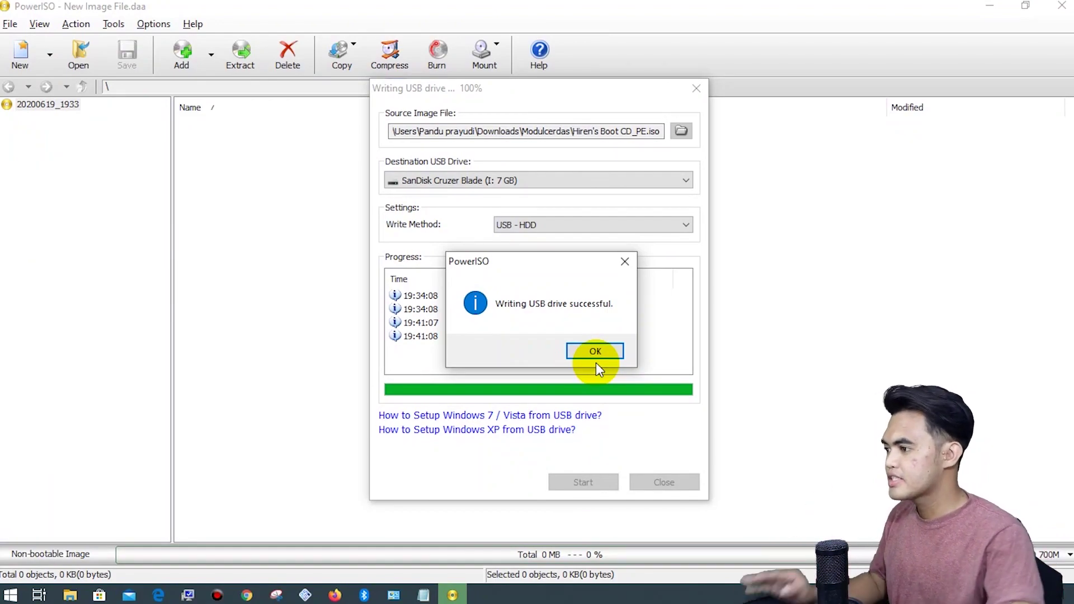
click(586, 354)
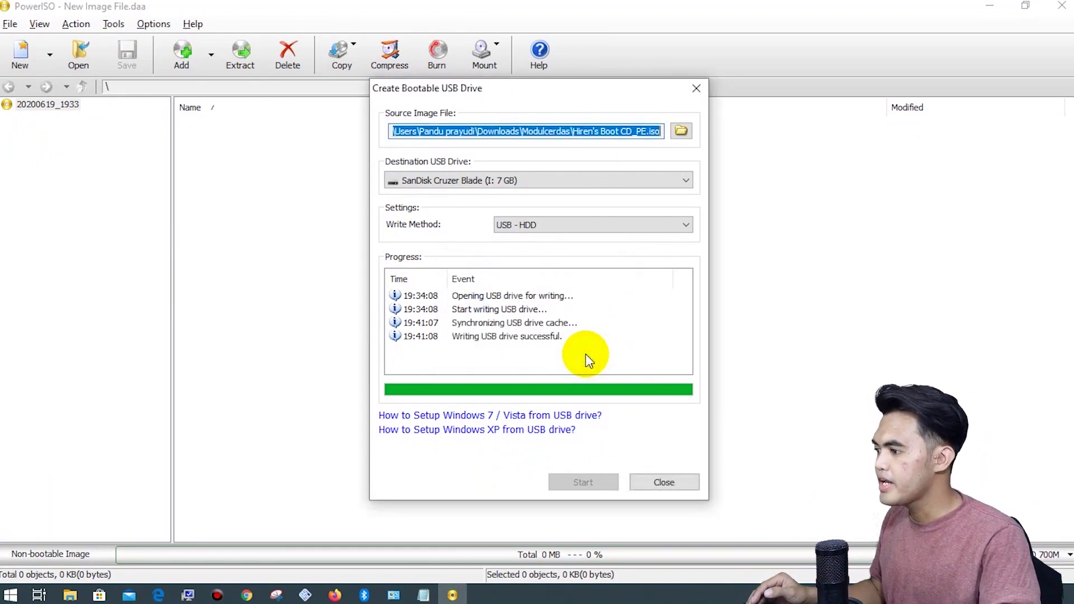
- Close the Create Bootable USB Drive dialog, PowerISO and the SERIAM PowerIso note in Notepad
click(654, 482)
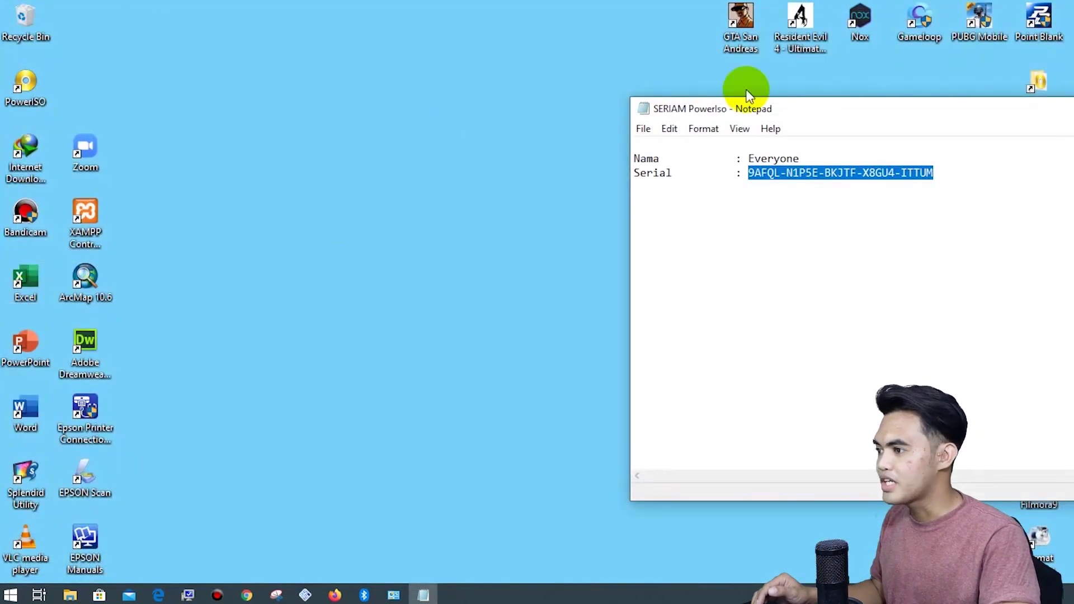
drag(733, 112, 25, 10)
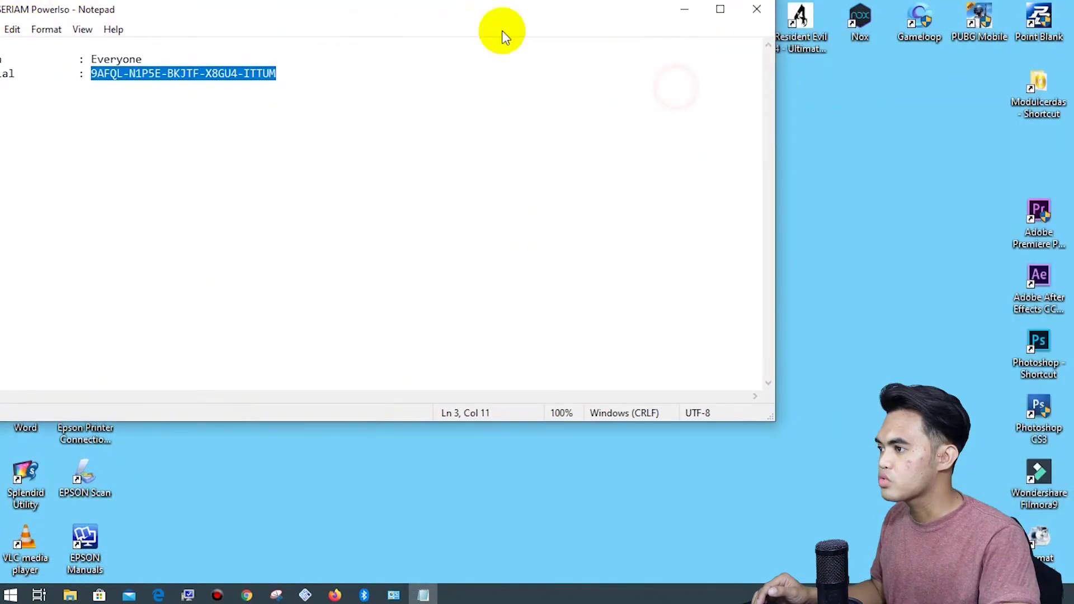
click(758, 10)
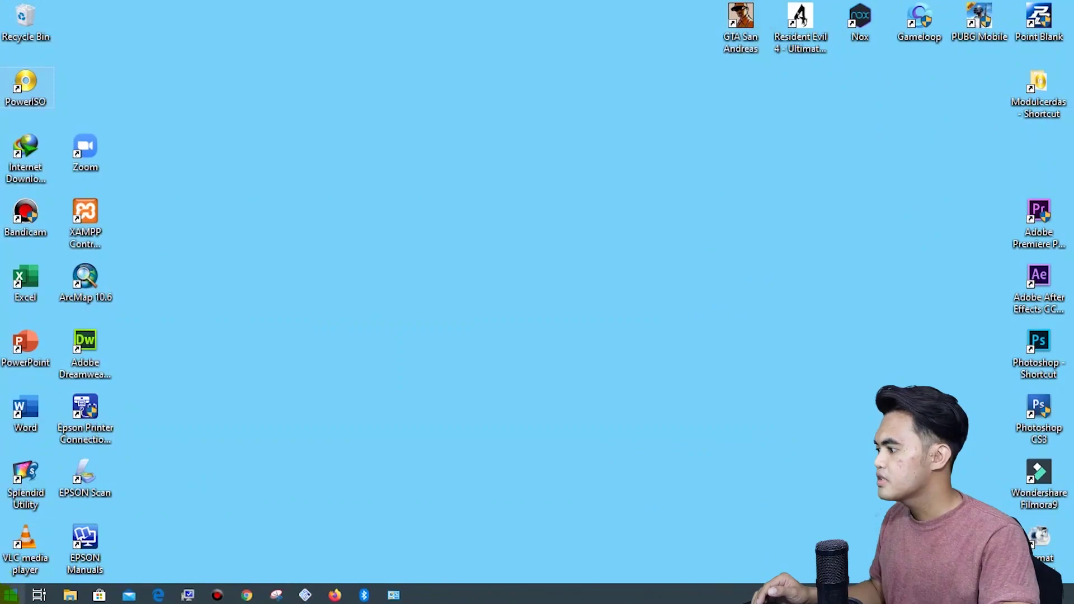
- Open a maximized File Explorer window and examine the contents of the HBCD_PE_X64 (I:) drive and its entry in This PC
click(77, 598)
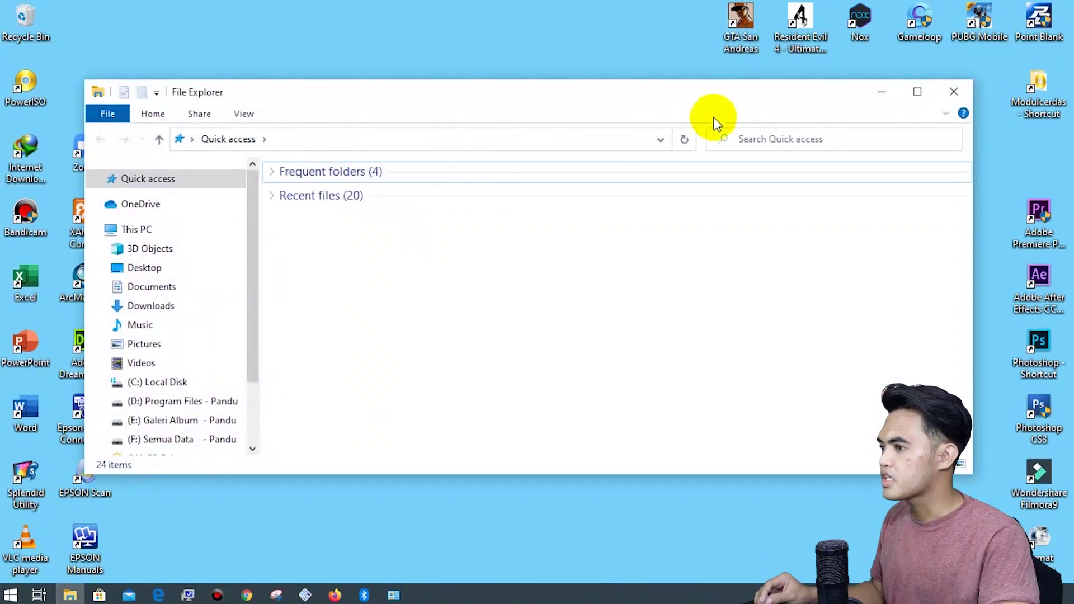
click(909, 96)
click(101, 390)
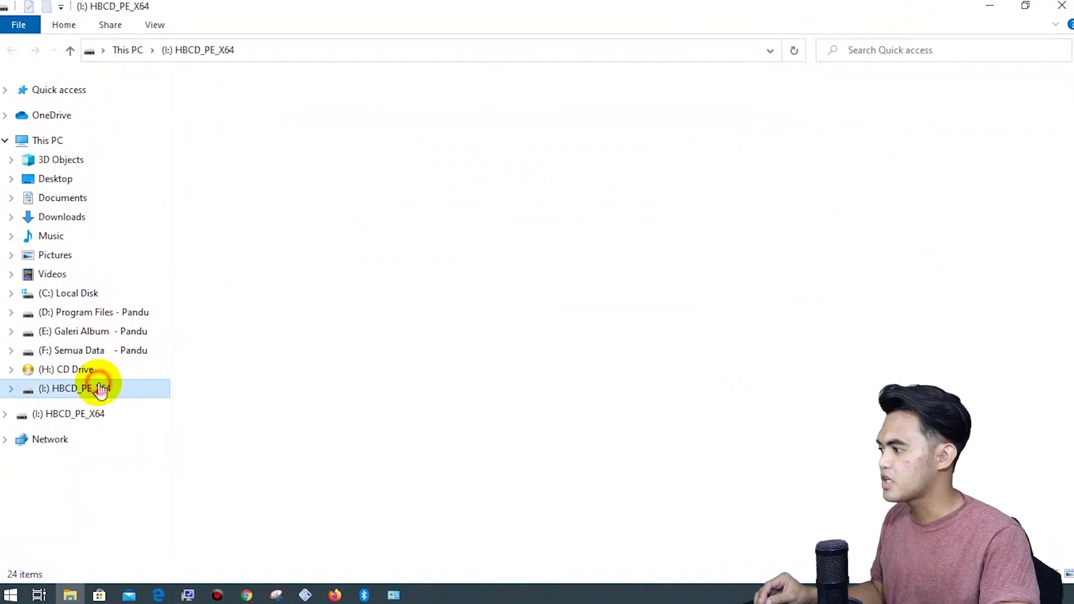
drag(224, 370, 263, 98)
click(92, 140)
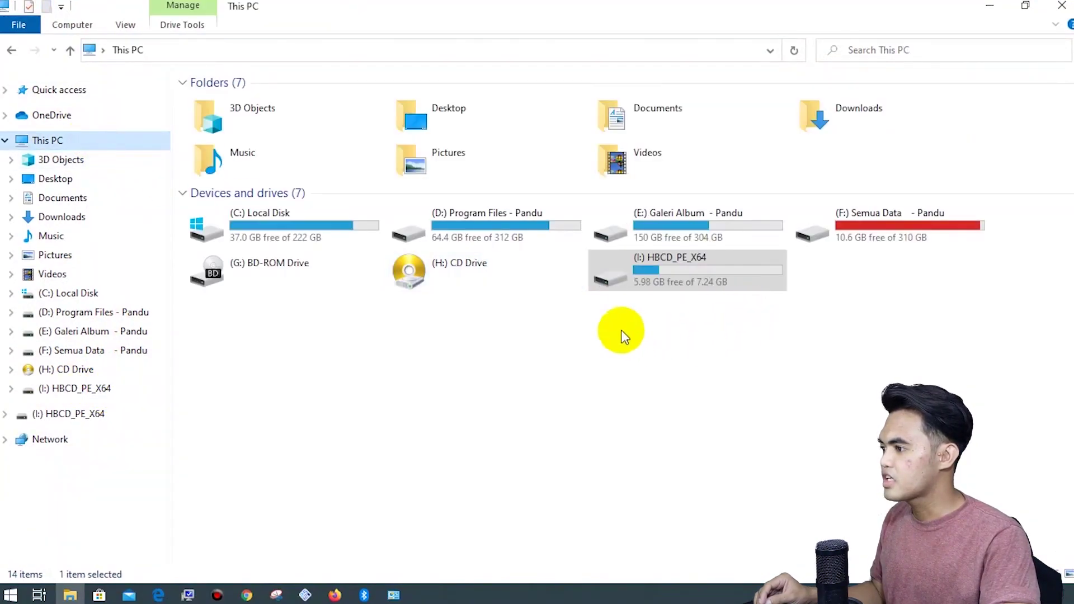
- Eject the HBCD_PE_X64 (I:) flash drive and return to the desktop
right_click(666, 272)
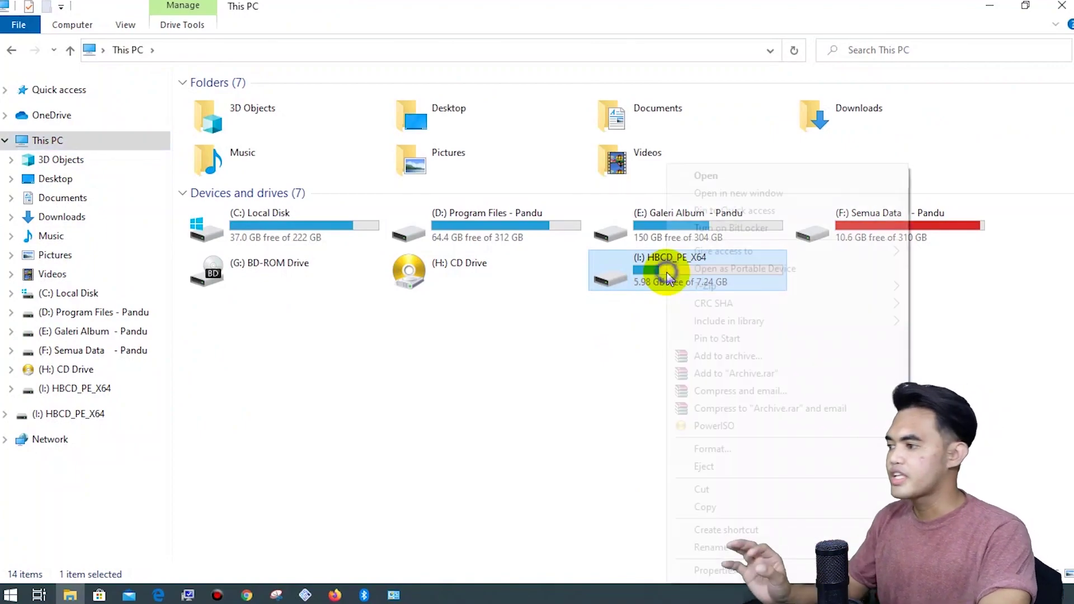
click(706, 467)
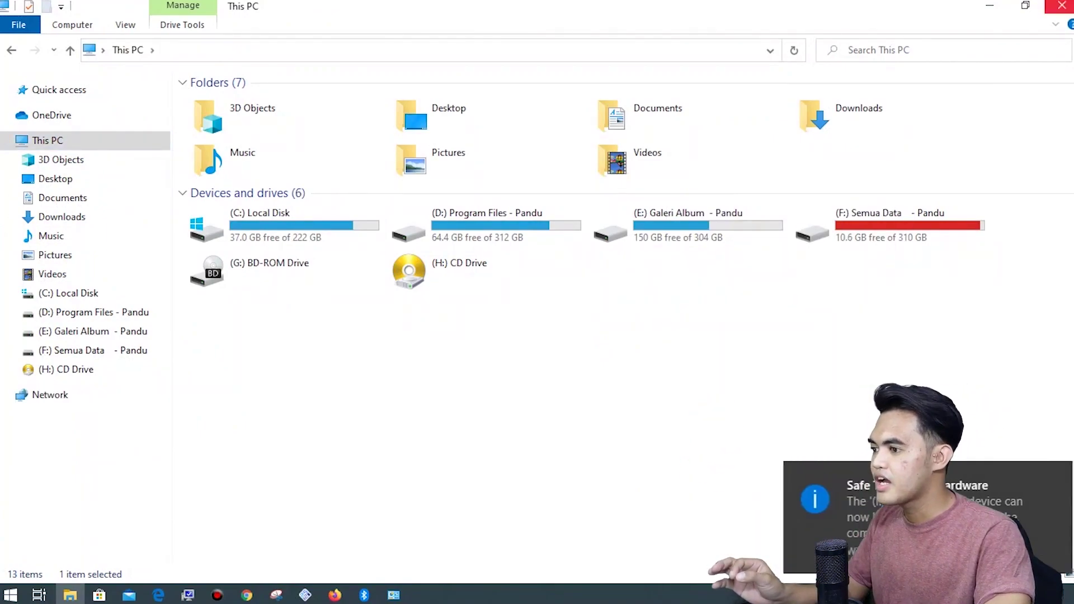
key(super+d)
click(989, 517)
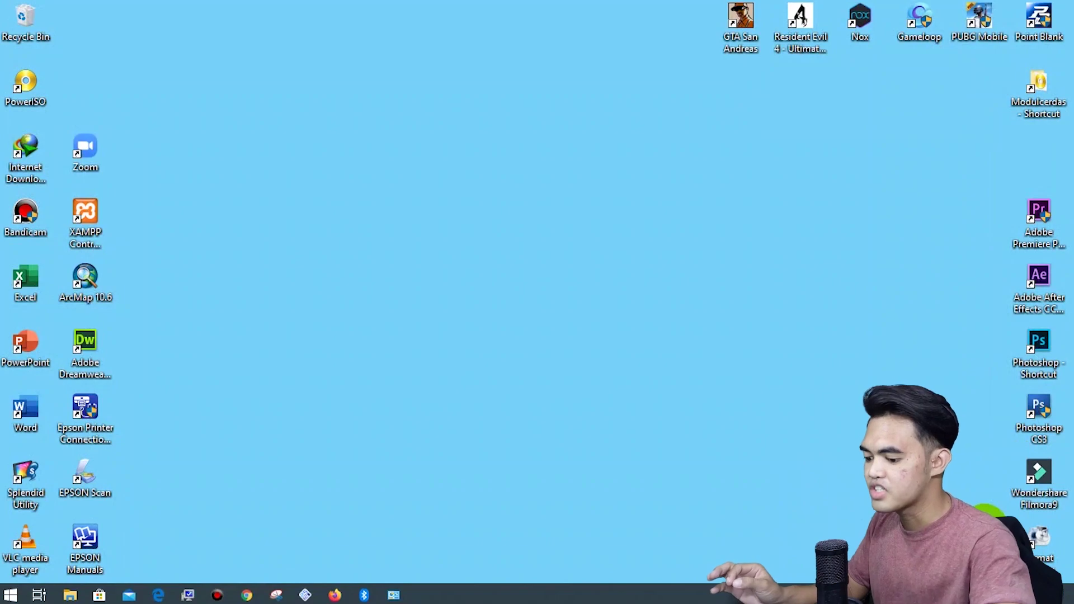